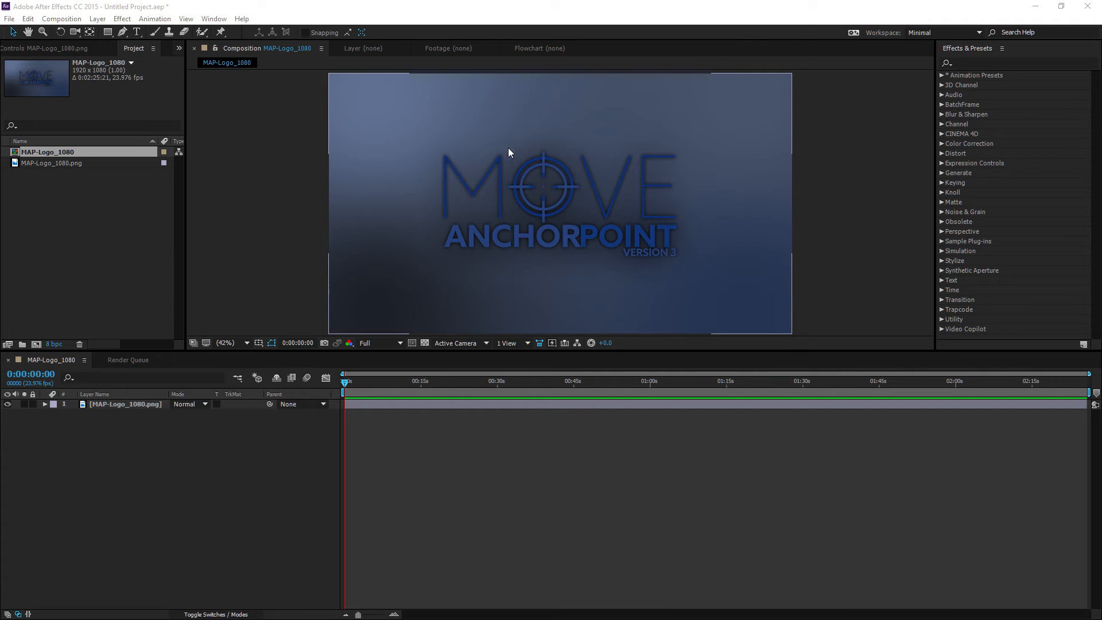
# Step: Switch to File Explorer and locate Move Anchor Point 3.jsxbin in the After Effects CC 2015 Support Files > Scripts > ScriptUI Panels folder
pyautogui.hotkey('alt', 'Tab')
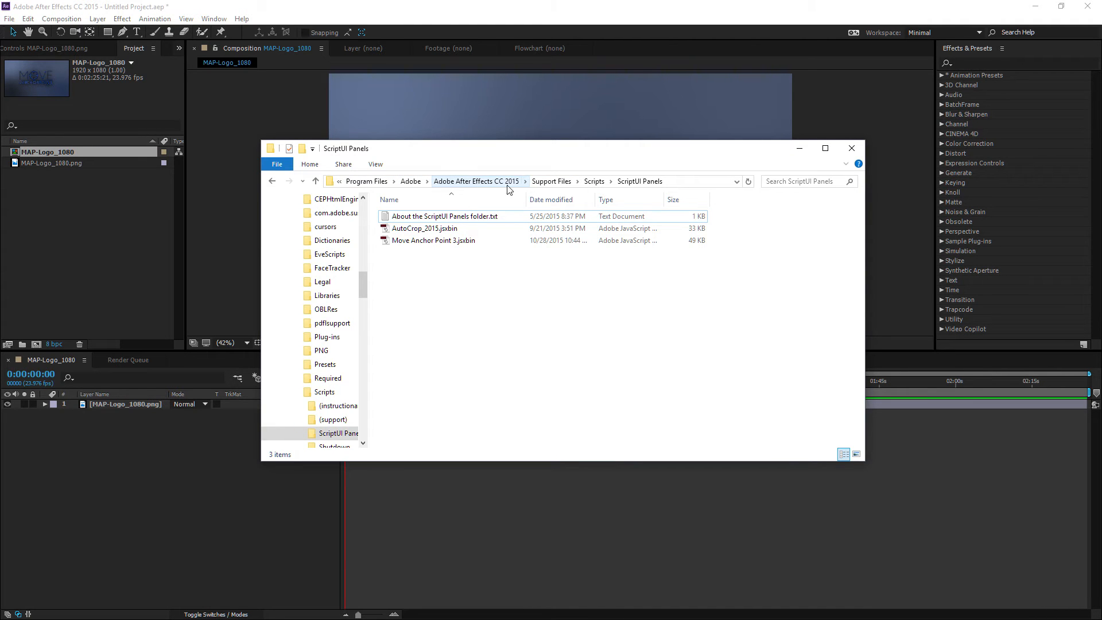
pyautogui.moveTo(527, 150)
pyautogui.mouseDown()
pyautogui.moveTo(506, 290)
pyautogui.moveTo(540, 150)
pyautogui.mouseUp()
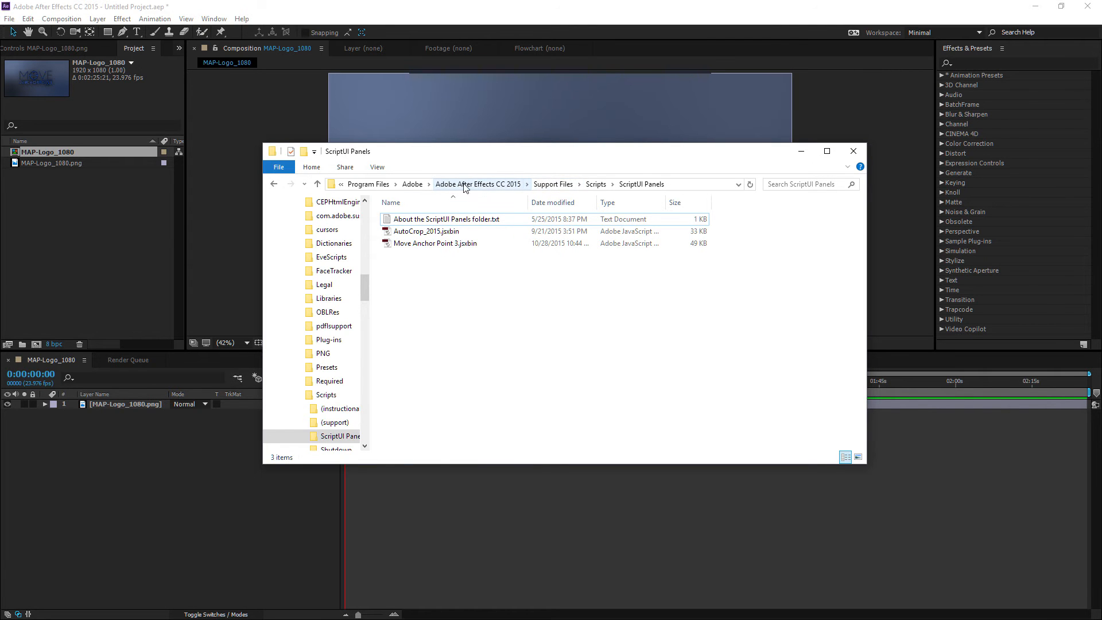
pyautogui.click(555, 185)
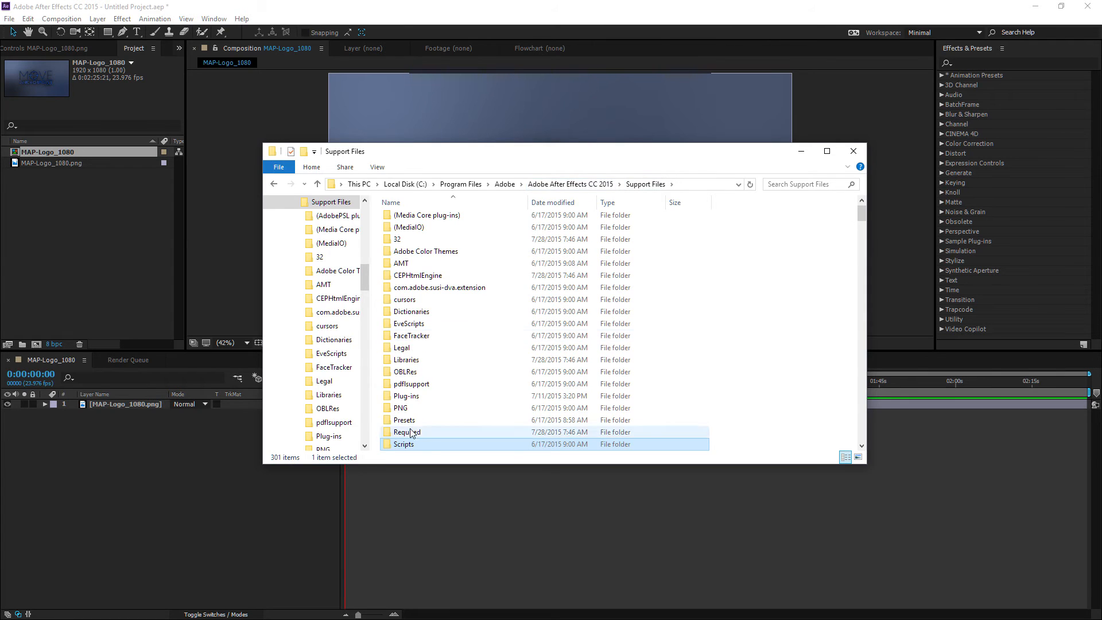
pyautogui.doubleClick(425, 448)
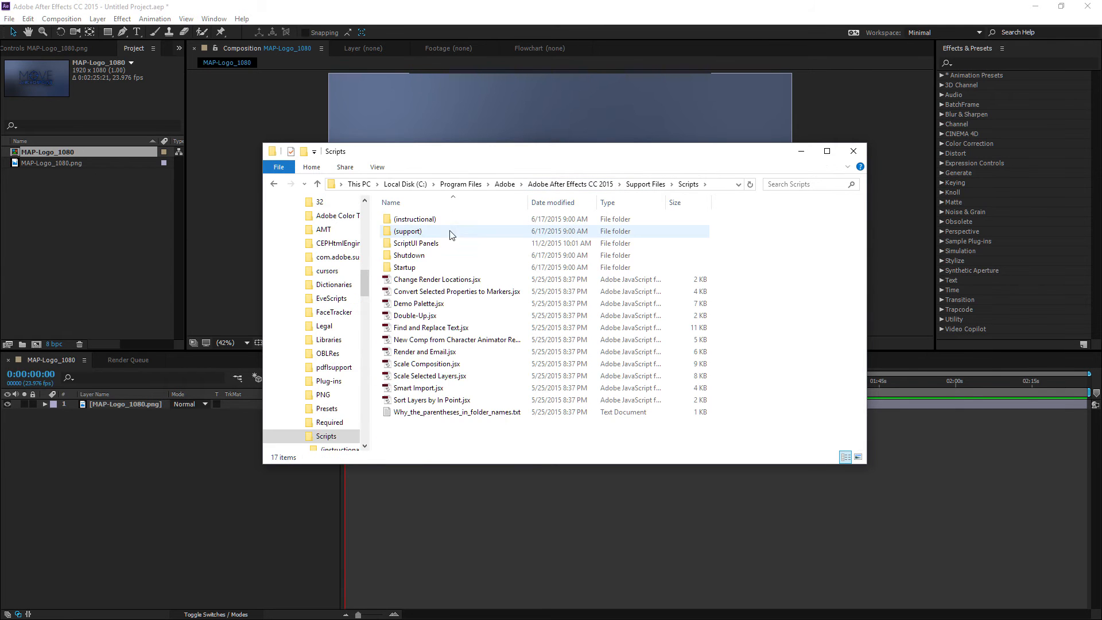
pyautogui.doubleClick(407, 240)
pyautogui.click(406, 244)
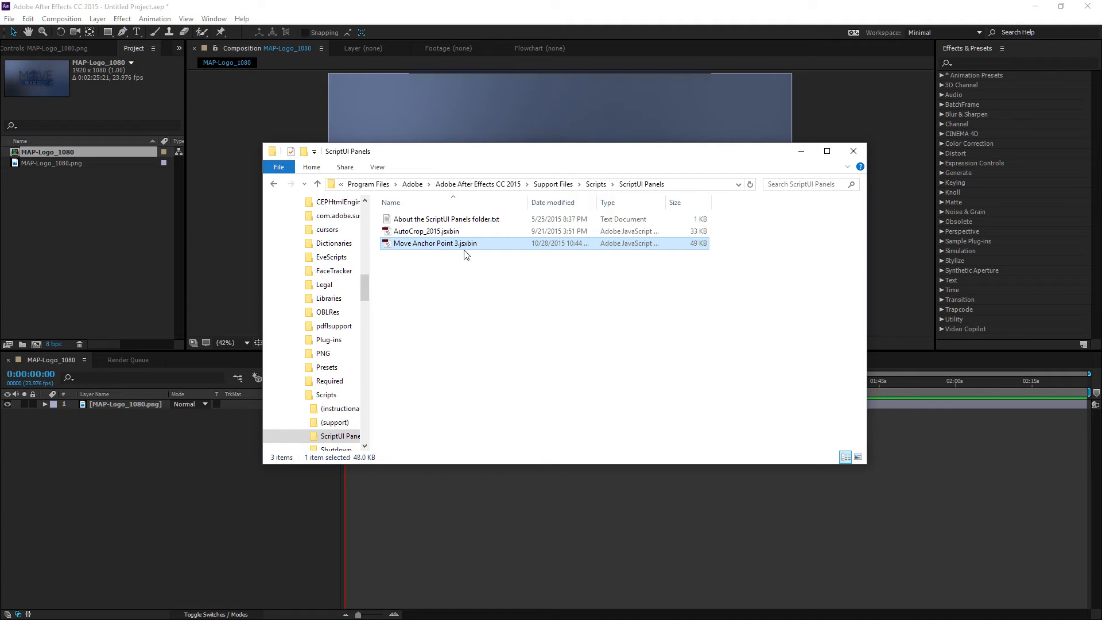
# Step: Return to After Effects, open the Move Anchor Point 3 script panel and make it narrower
pyautogui.click(505, 28)
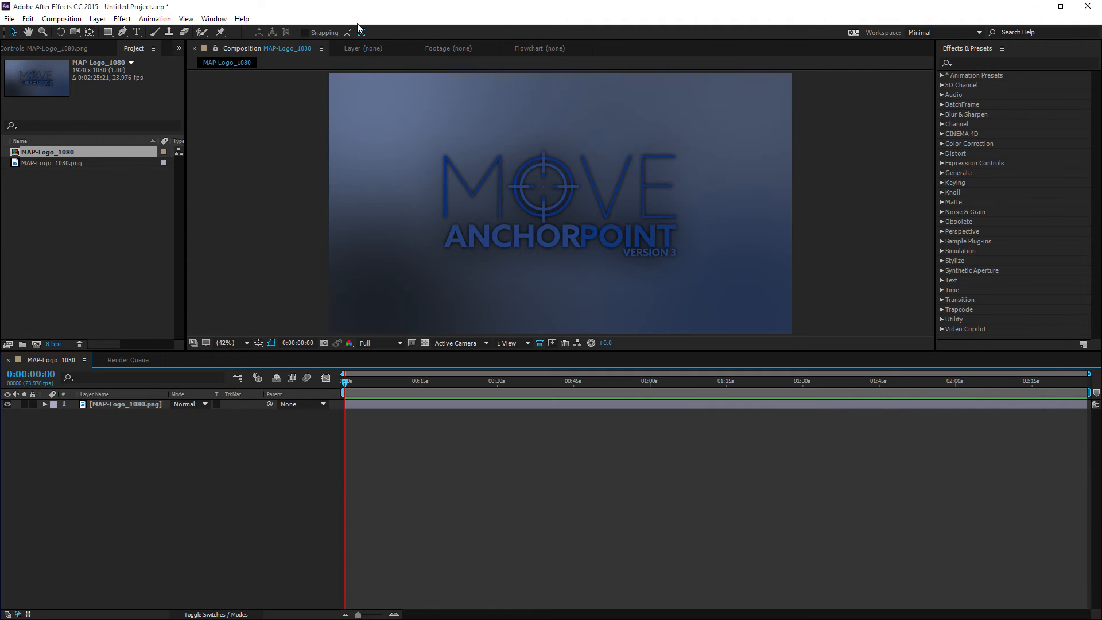
pyautogui.click(213, 19)
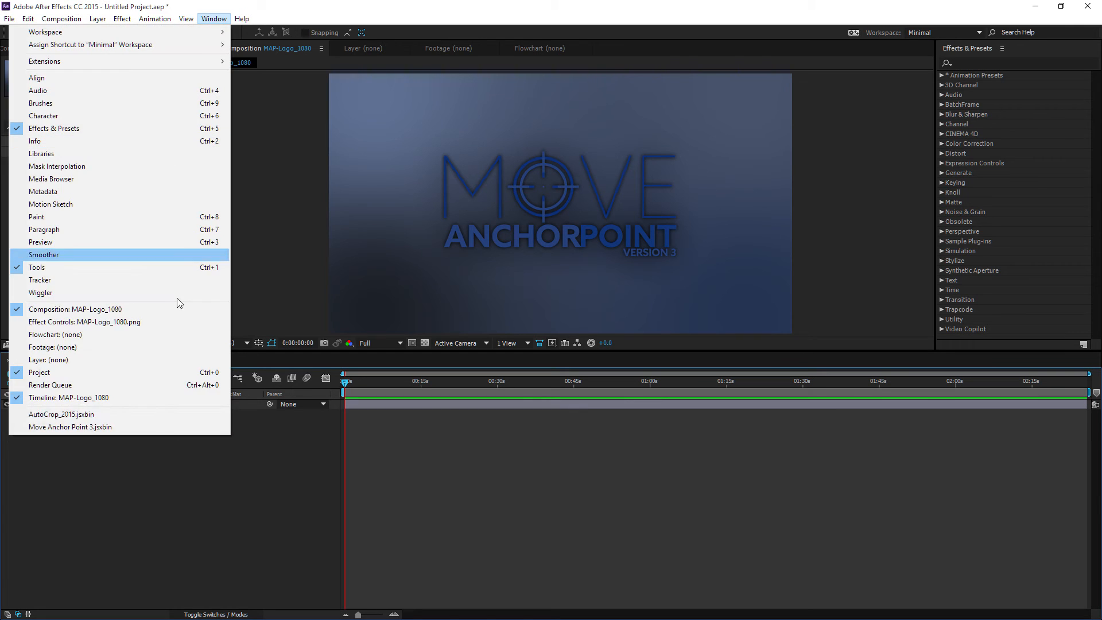
pyautogui.click(89, 428)
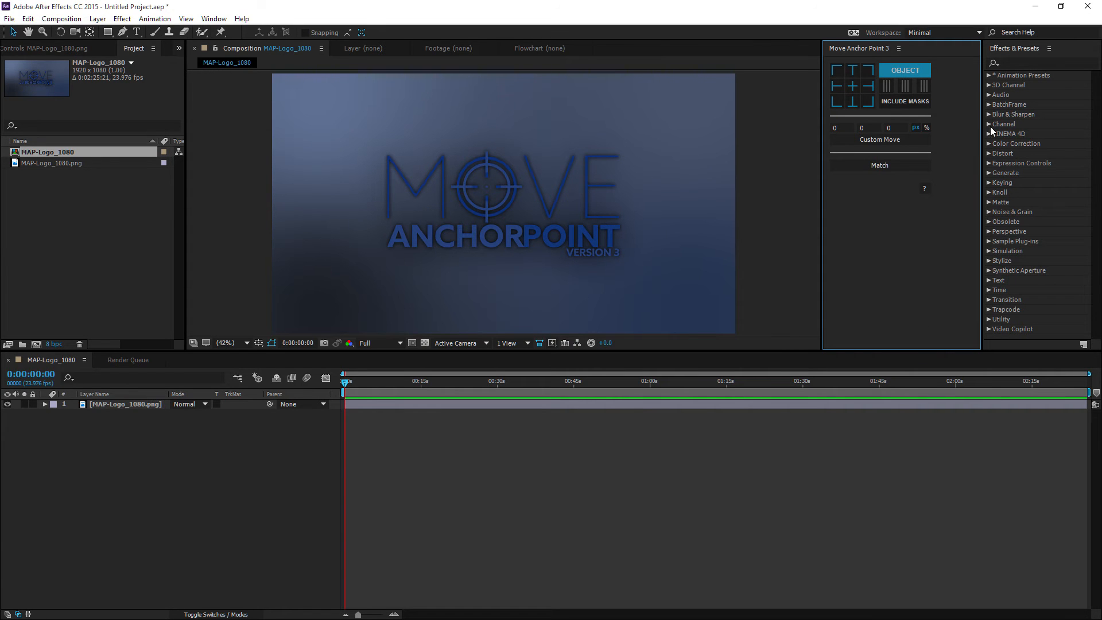
pyautogui.moveTo(982, 128); pyautogui.dragTo(945, 132)
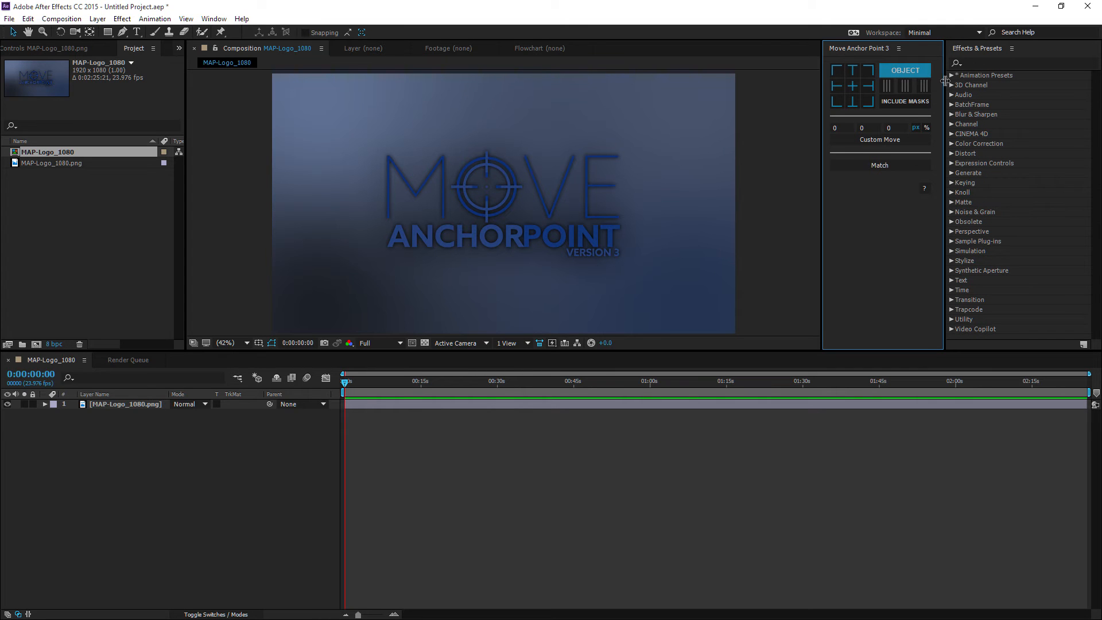
# Step: Examine the anchor position grid and the Object, Selection and Composition modes of the Move Anchor Point 3 script
pyautogui.click(850, 85)
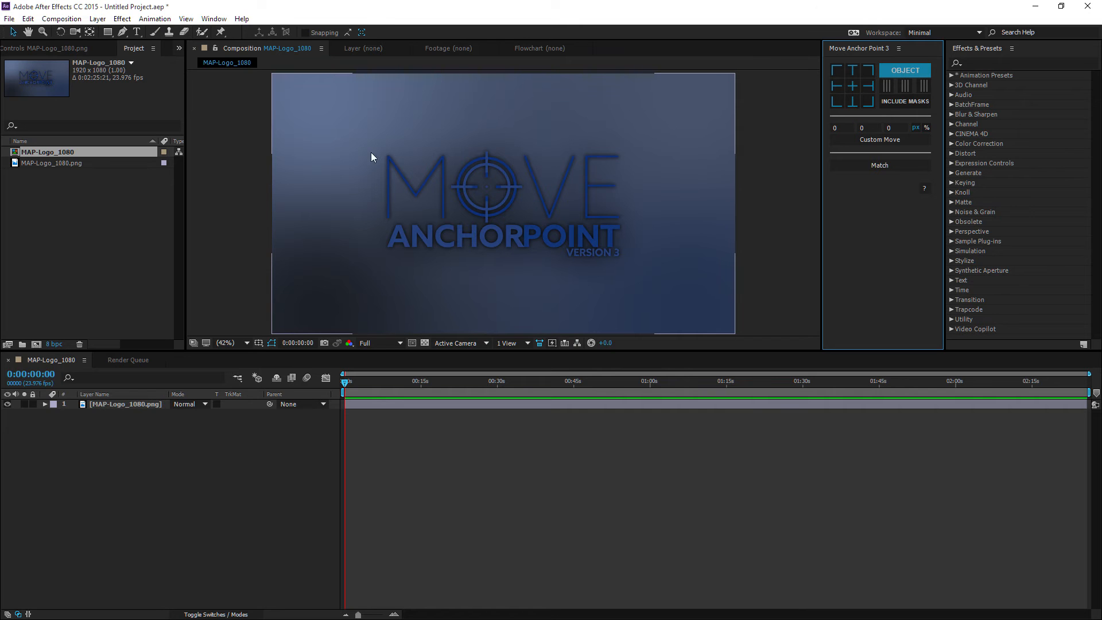
pyautogui.click(908, 73)
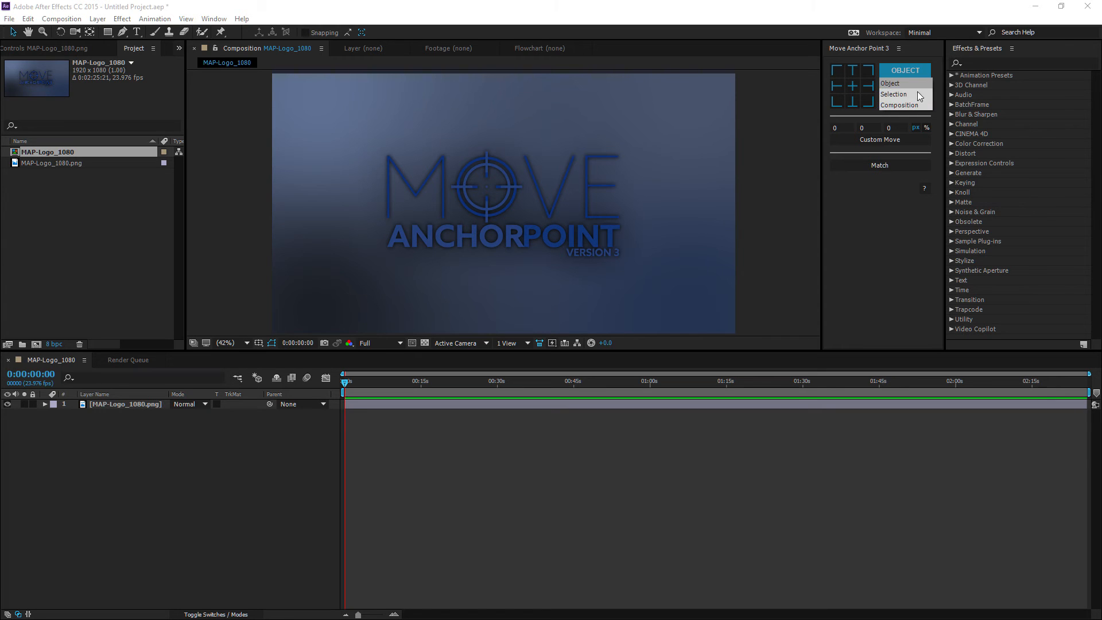
pyautogui.click(906, 203)
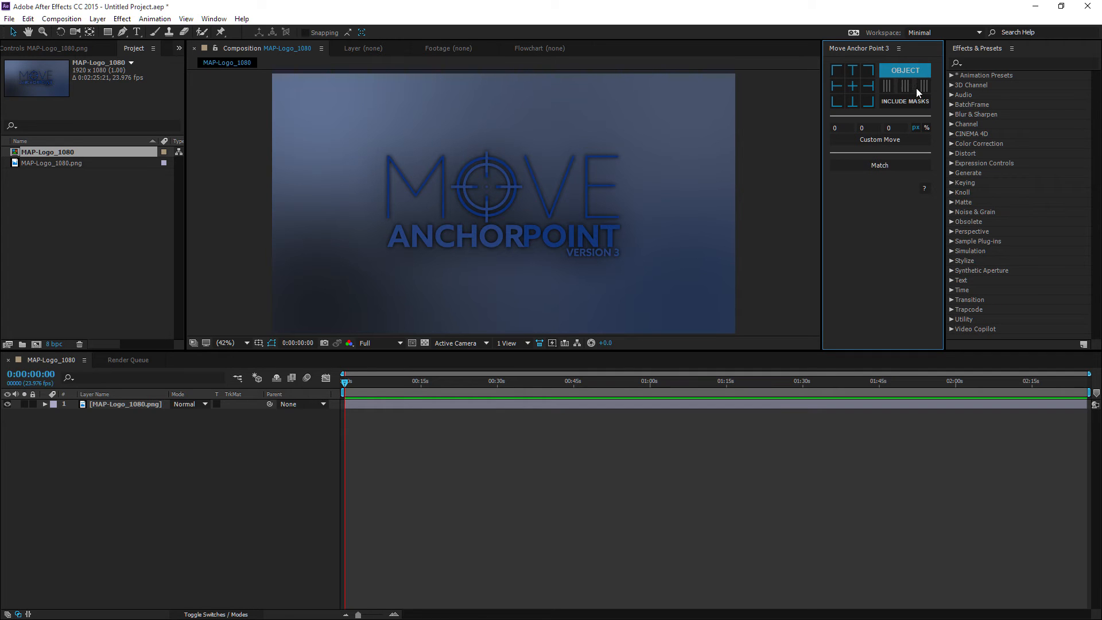
pyautogui.click(905, 73)
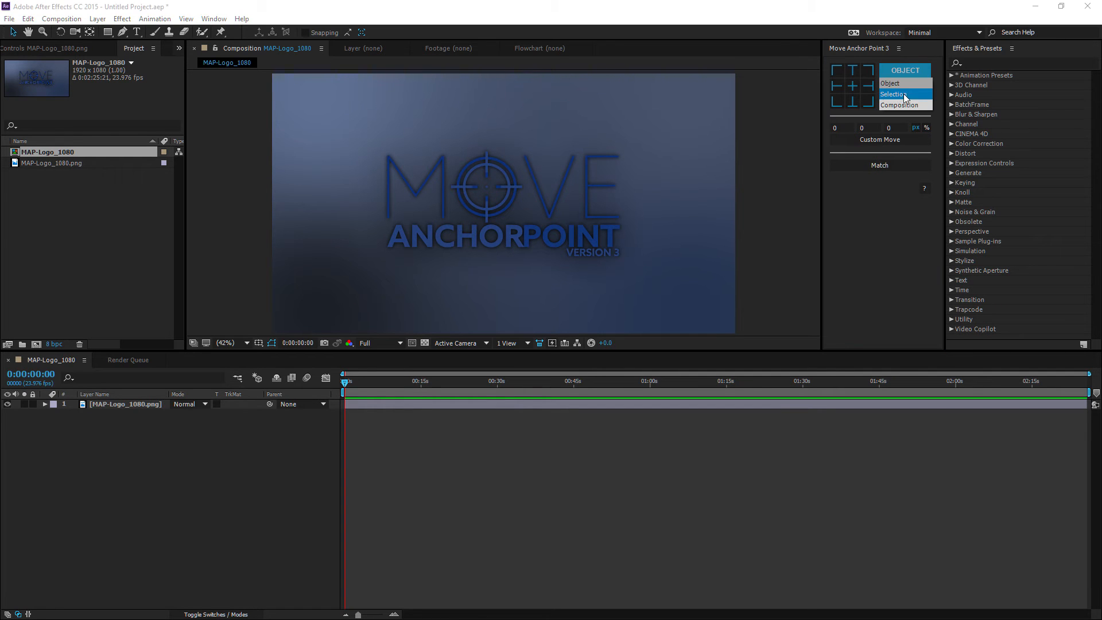
pyautogui.click(894, 196)
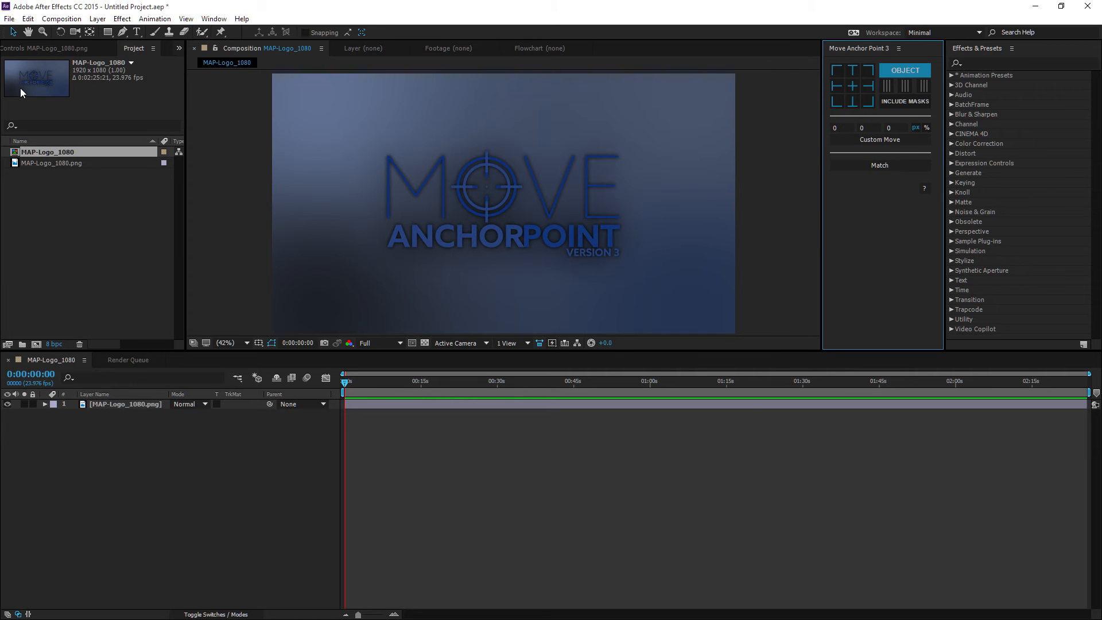
# Step: Create a new composition with the HD 1080 preset at 23.976 frames per second
pyautogui.click(62, 19)
pyautogui.click(72, 46)
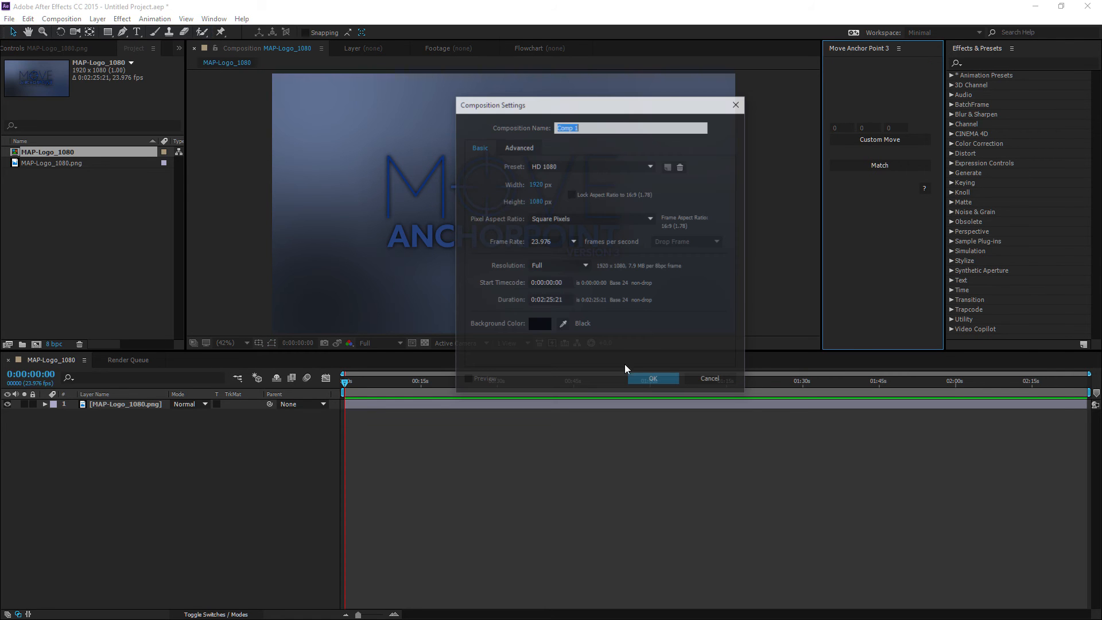
pyautogui.click(653, 378)
# Step: Add a 100 x 100 px blue solid layer to the new composition
pyautogui.click(97, 19)
pyautogui.moveTo(98, 32)
pyautogui.click(261, 45)
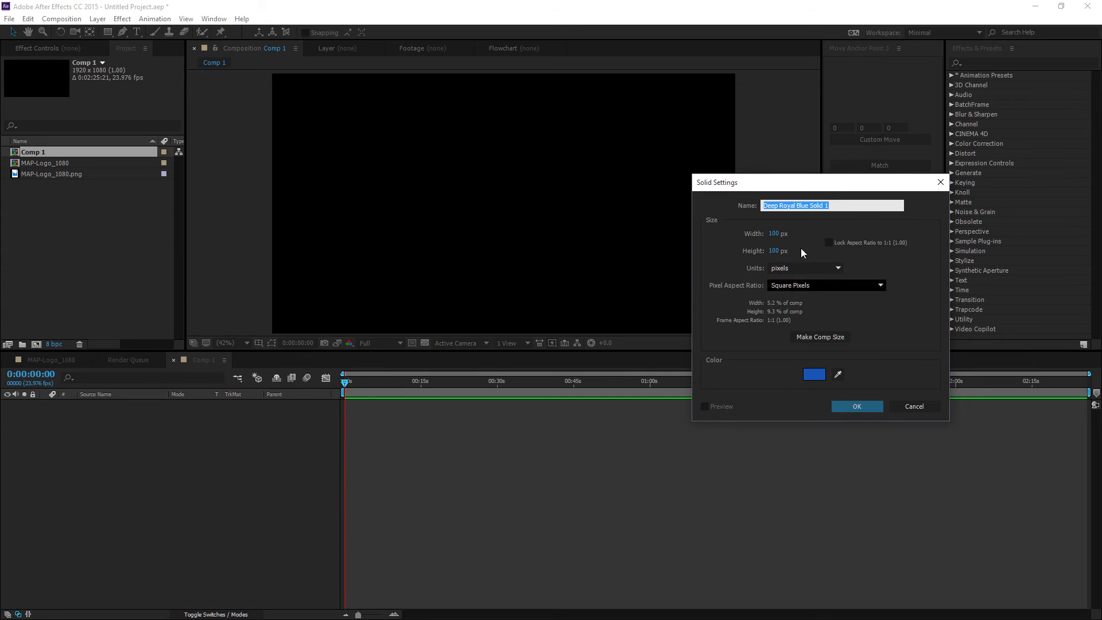
pyautogui.click(855, 404)
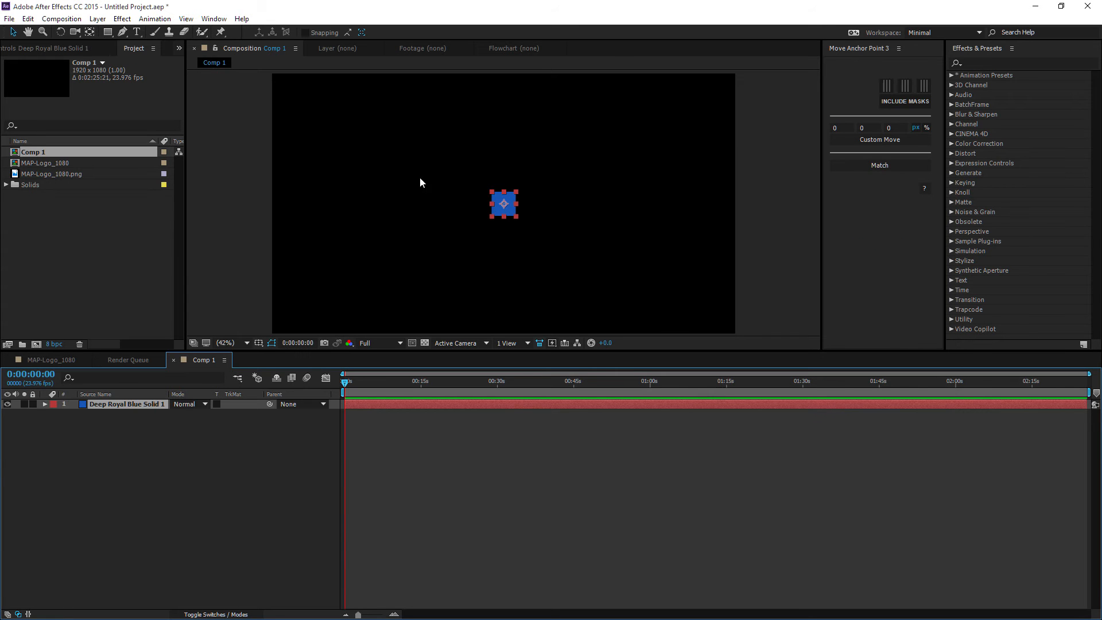
# Step: Move the solid's anchor point through its corners and edge midpoints with the script, finishing at the centre
pyautogui.scroll(2, 483, 224)
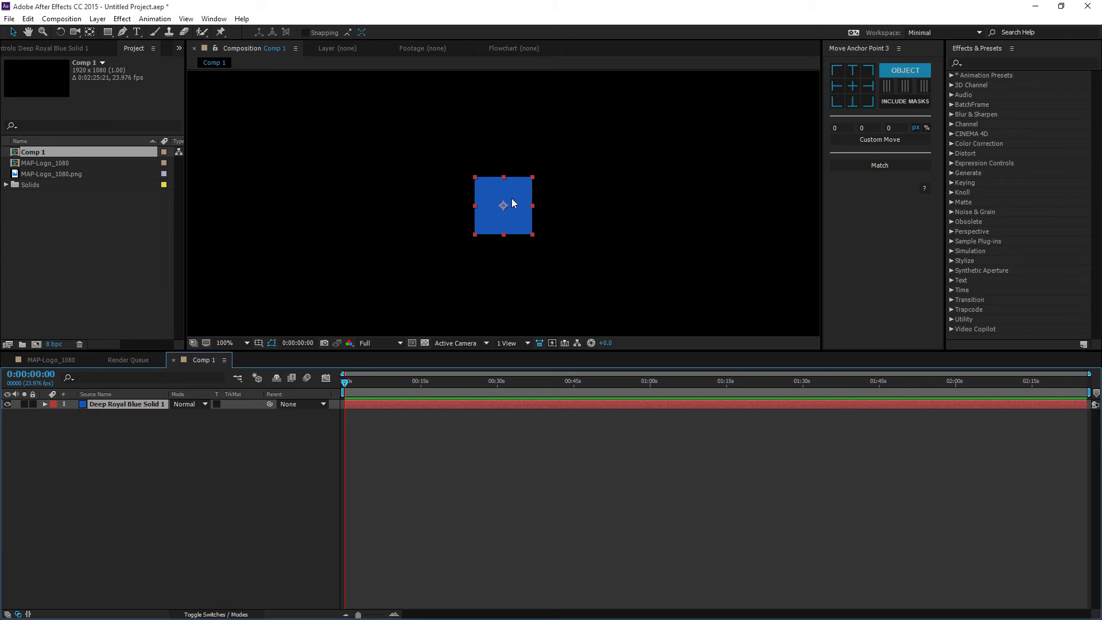
pyautogui.click(833, 70)
pyautogui.click(866, 69)
pyautogui.click(870, 101)
pyautogui.click(836, 86)
pyautogui.click(854, 86)
pyautogui.click(867, 86)
pyautogui.click(853, 72)
pyautogui.click(838, 86)
pyautogui.click(852, 101)
pyautogui.click(838, 101)
pyautogui.click(854, 86)
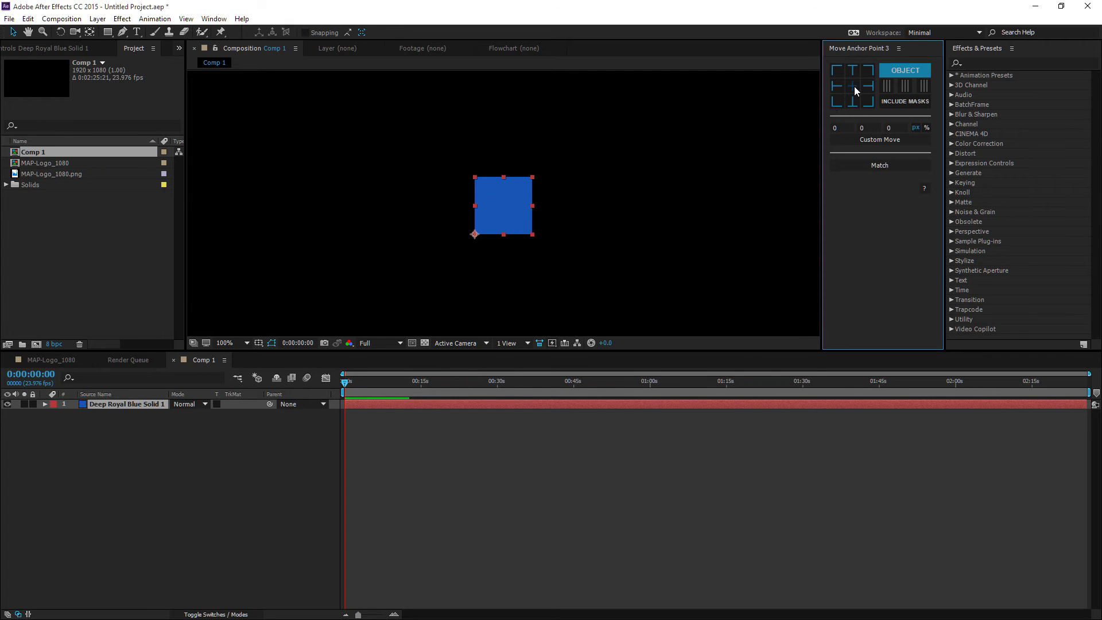
# Step: Duplicate the blue solid twice and spread the copies apart, one on each side of the original
pyautogui.click(169, 440)
pyautogui.click(112, 402)
pyautogui.hotkey('ctrl', 'd')
pyautogui.hotkey('ctrl', 'd')
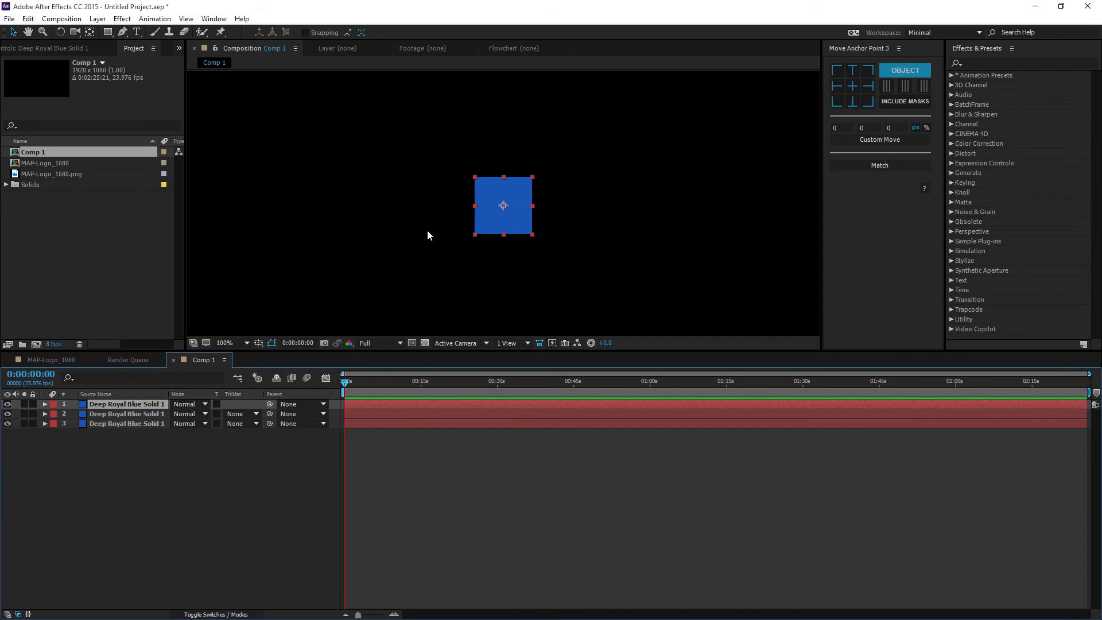
pyautogui.moveTo(514, 231); pyautogui.dragTo(624, 162)
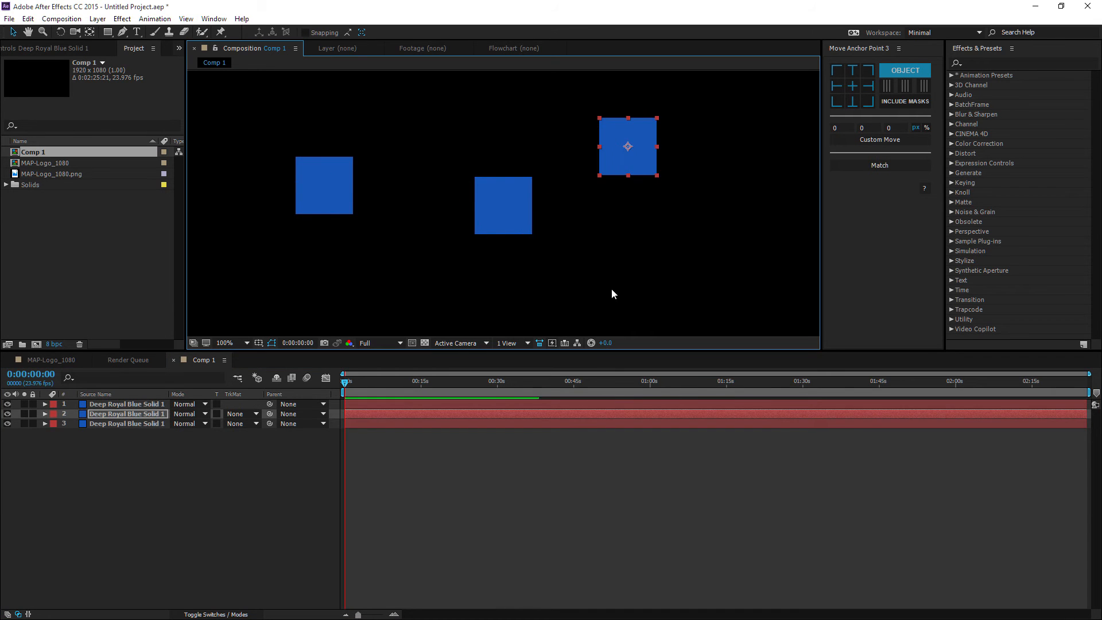
# Step: Select all three solids and move their anchor points to the top-left, middle-left and bottom-centre positions, finishing at the centre
pyautogui.moveTo(192, 455); pyautogui.dragTo(107, 400)
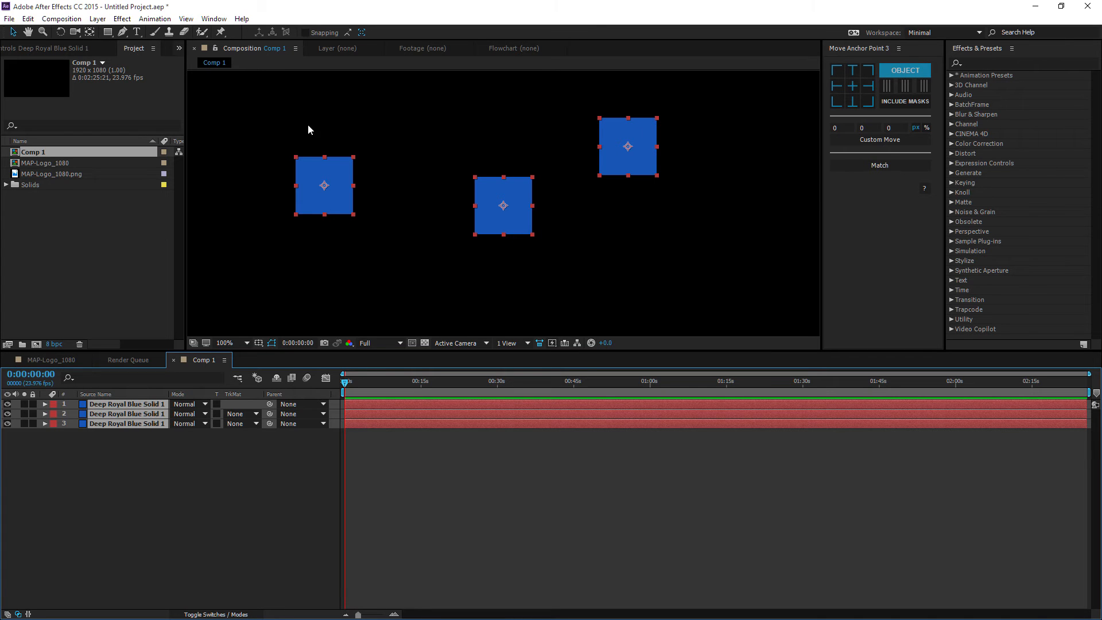
pyautogui.click(837, 71)
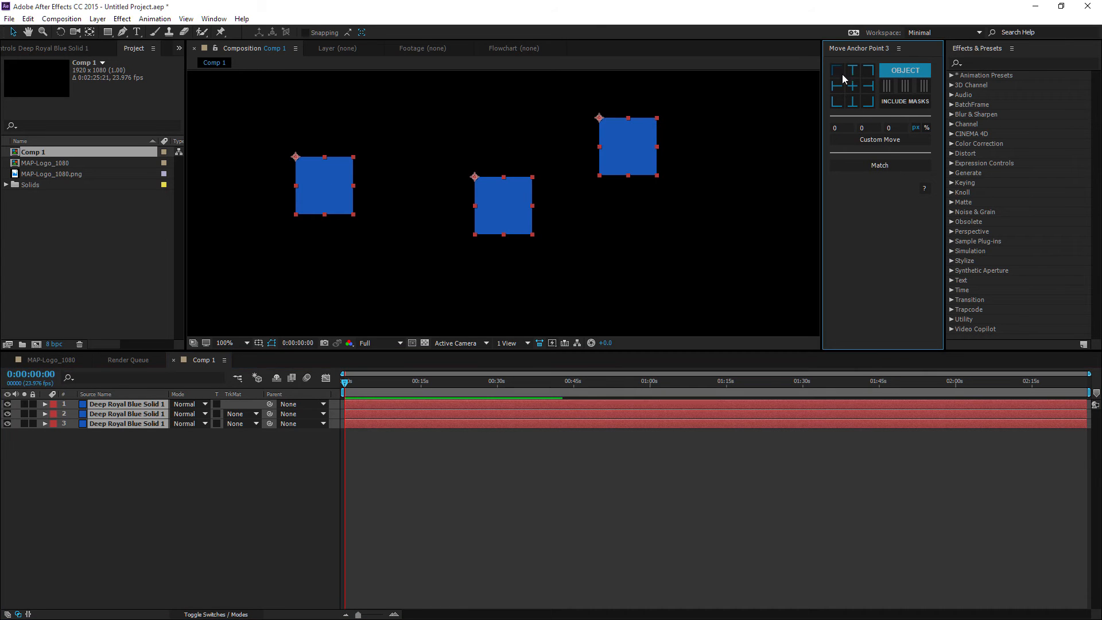
pyautogui.click(838, 88)
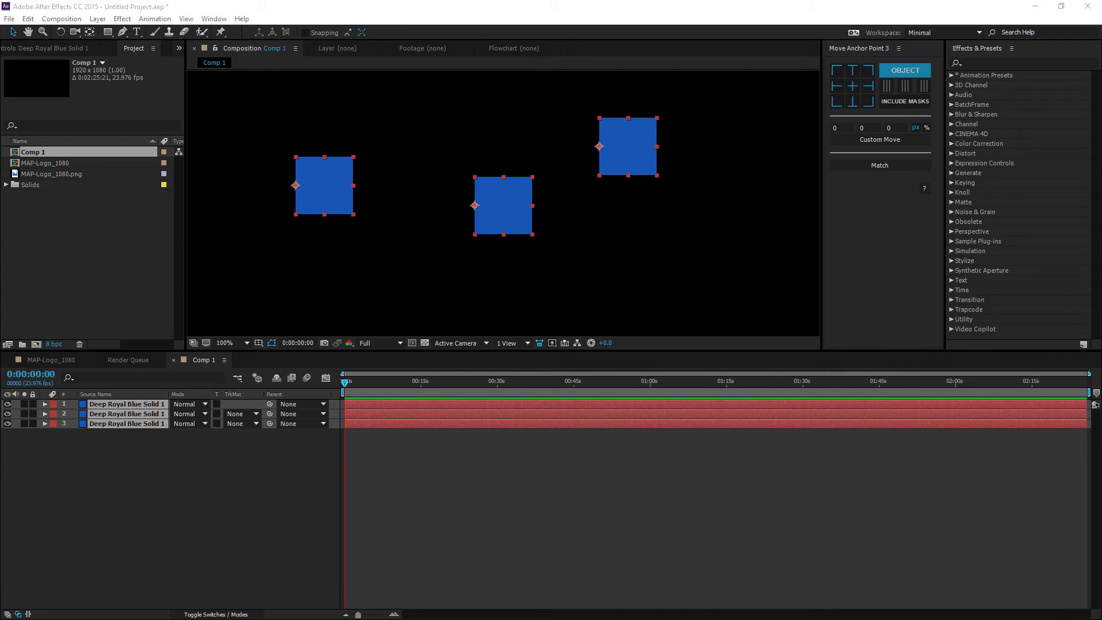
pyautogui.click(839, 71)
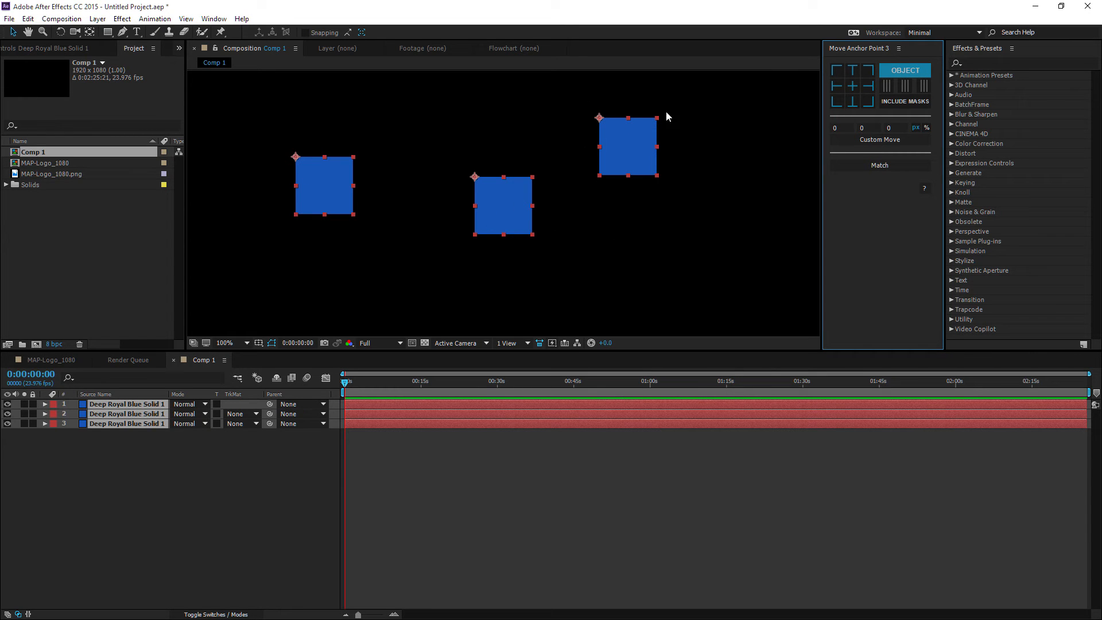
pyautogui.click(853, 102)
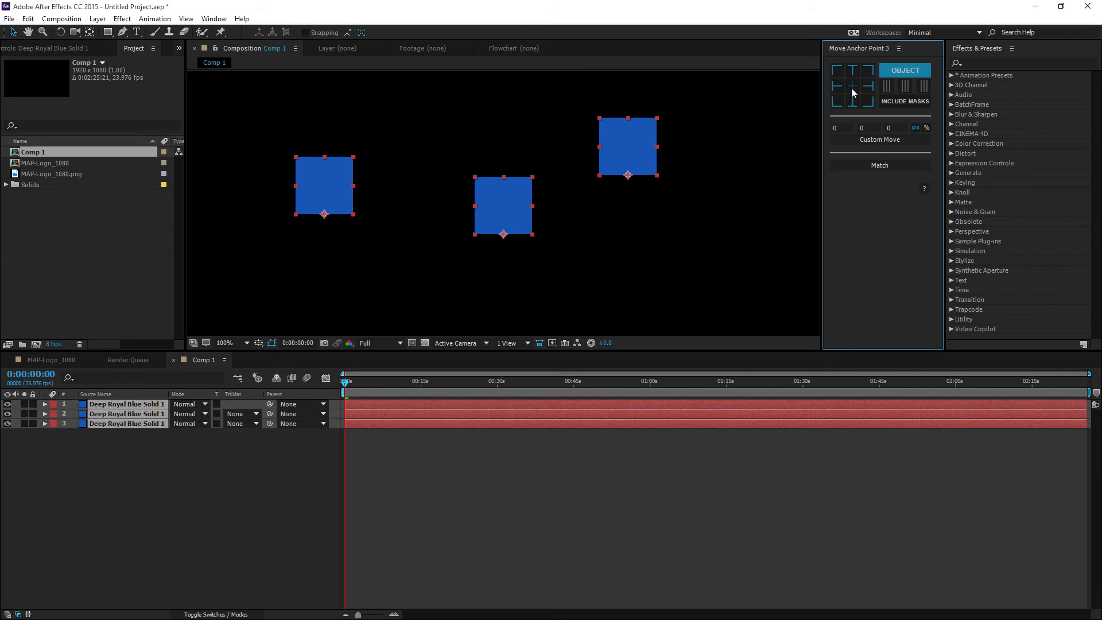
pyautogui.click(853, 85)
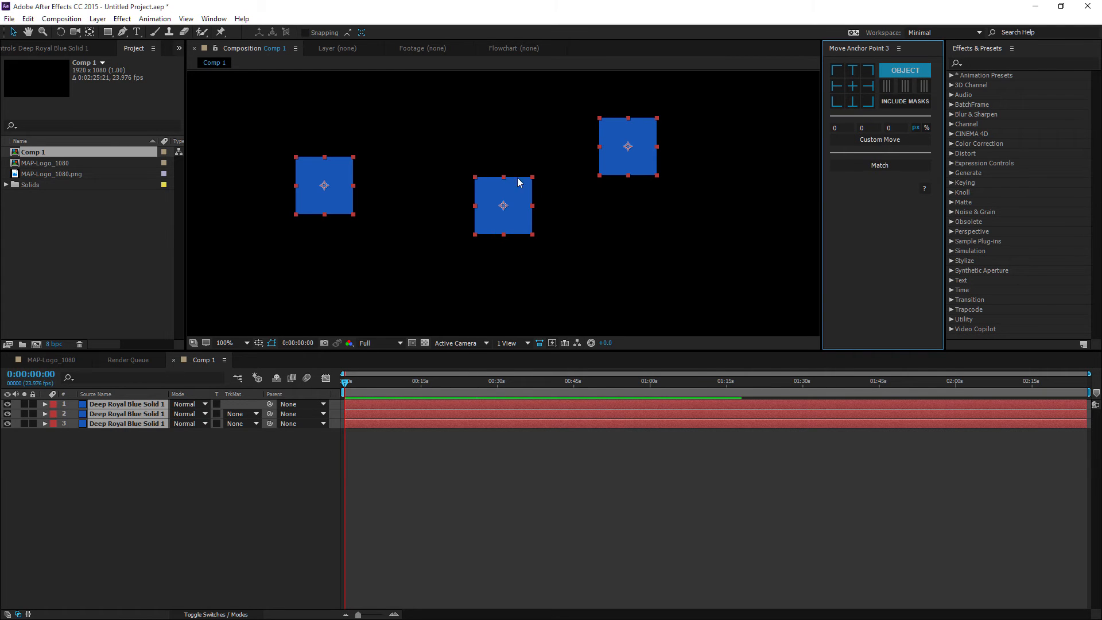
# Step: Add a text layer reading TEXT and place it below the blue squares
pyautogui.click(255, 202)
pyautogui.click(97, 18)
pyautogui.moveTo(148, 36)
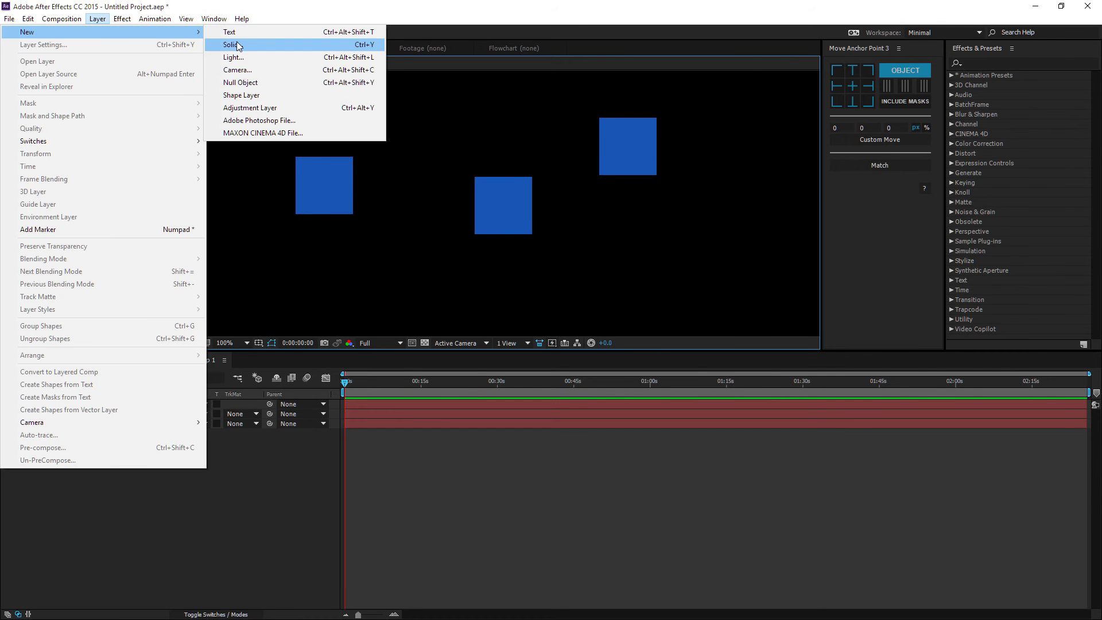
pyautogui.click(246, 33)
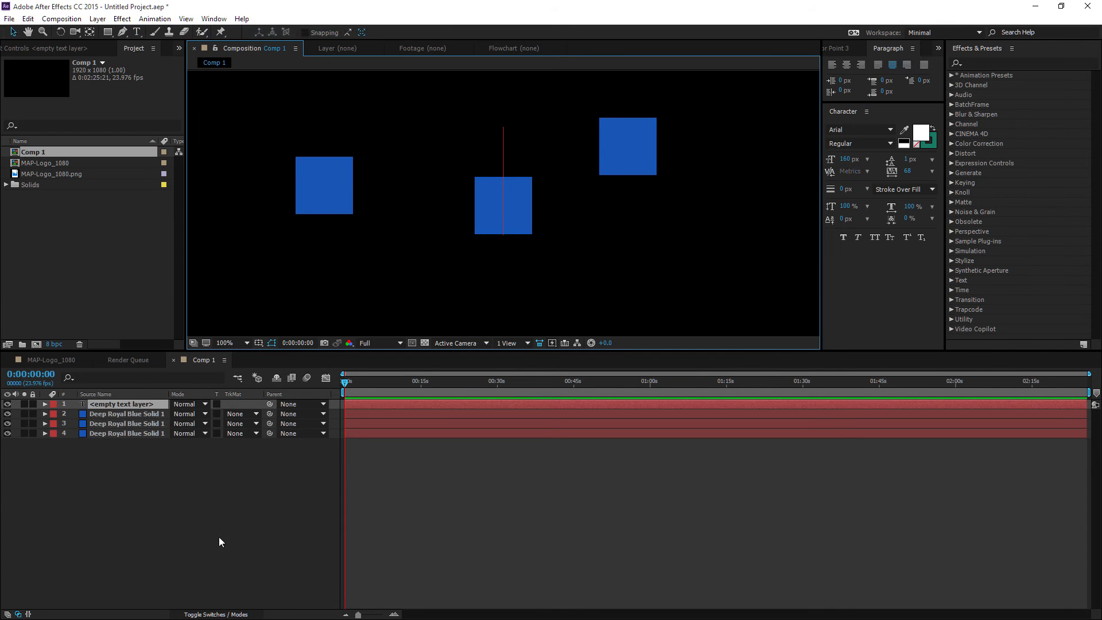
pyautogui.write('TEXT')
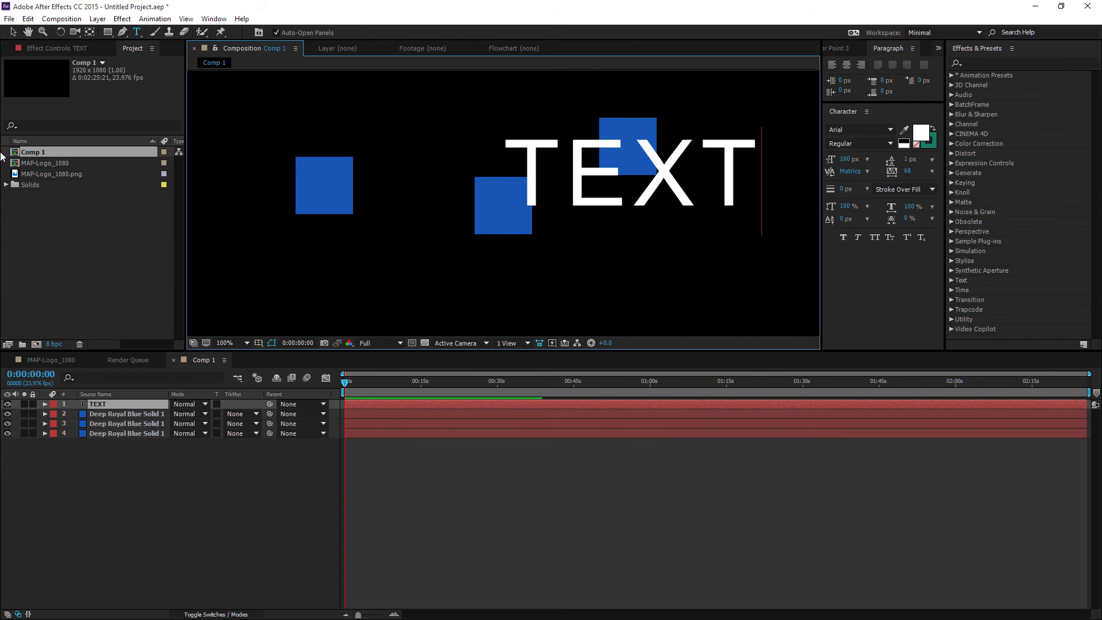
pyautogui.click(12, 32)
pyautogui.moveTo(593, 164); pyautogui.dragTo(351, 274)
# Step: Select all four layers, then bring Move Anchor Point 3 forward and enlarge it to show all its controls
pyautogui.moveTo(163, 488); pyautogui.dragTo(97, 405)
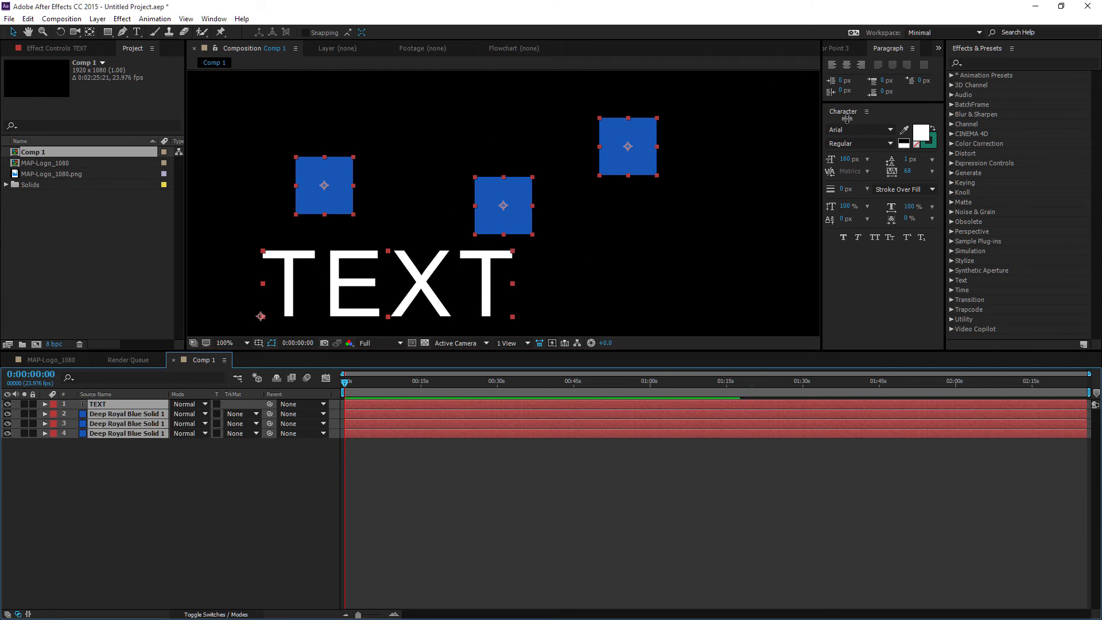
pyautogui.click(844, 51)
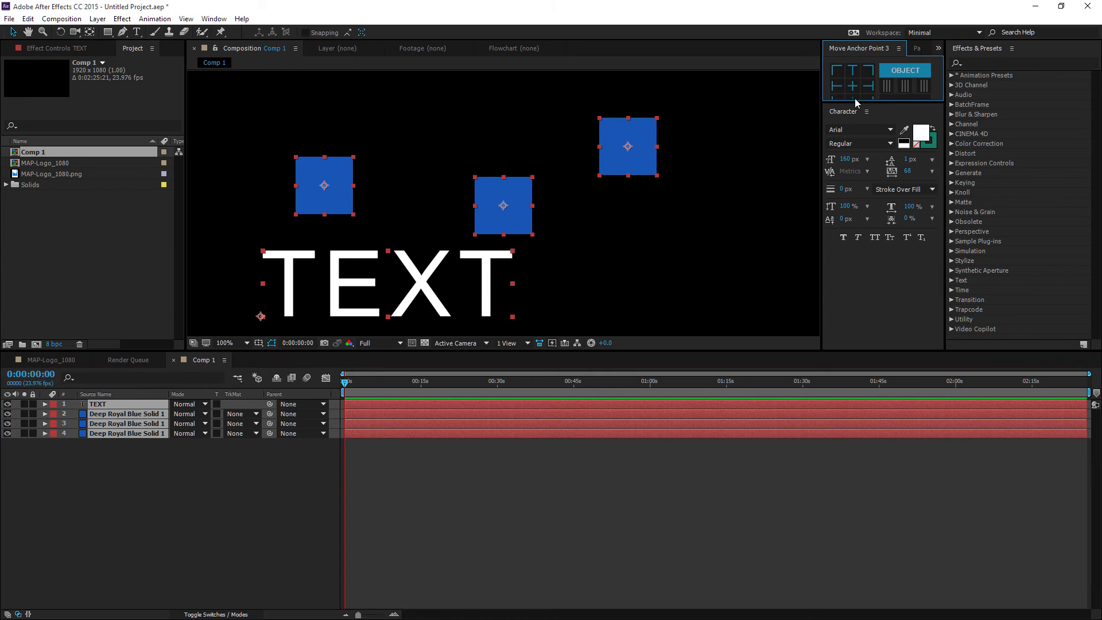
pyautogui.moveTo(852, 101); pyautogui.dragTo(852, 208)
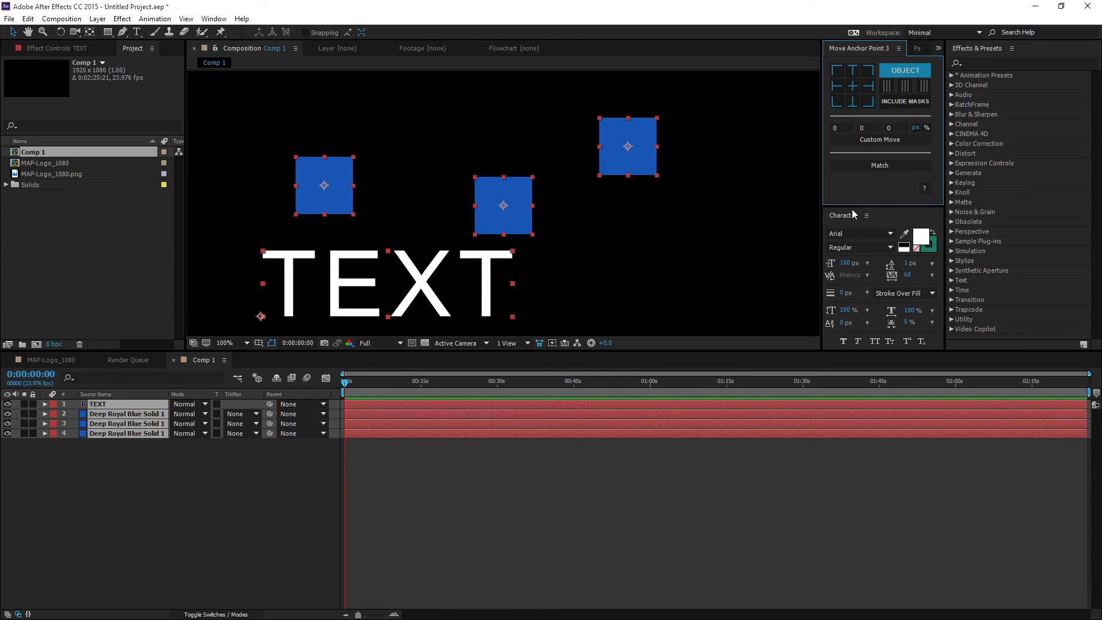
# Step: Move all four layers' anchor points around their corners and edges to the centre, then switch the anchor mode to Selection
pyautogui.click(837, 74)
pyautogui.click(837, 87)
pyautogui.click(838, 102)
pyautogui.click(855, 104)
pyautogui.click(869, 104)
pyautogui.click(869, 87)
pyautogui.click(854, 87)
pyautogui.click(916, 75)
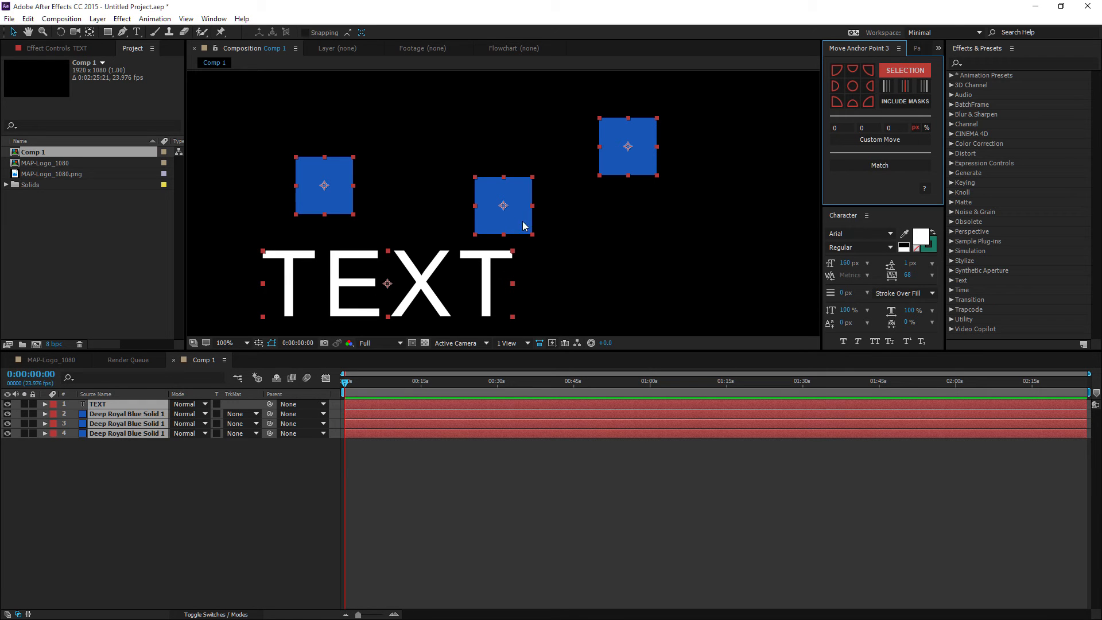
# Step: Spread the three squares and the TEXT layer towards the four corners of the view, then select all four layers
pyautogui.moveTo(614, 158); pyautogui.dragTo(617, 123)
pyautogui.click(611, 213)
pyautogui.moveTo(520, 186); pyautogui.dragTo(624, 258)
pyautogui.moveTo(402, 264); pyautogui.dragTo(368, 285)
pyautogui.moveTo(345, 178); pyautogui.dragTo(289, 143)
pyautogui.moveTo(158, 487); pyautogui.dragTo(86, 401)
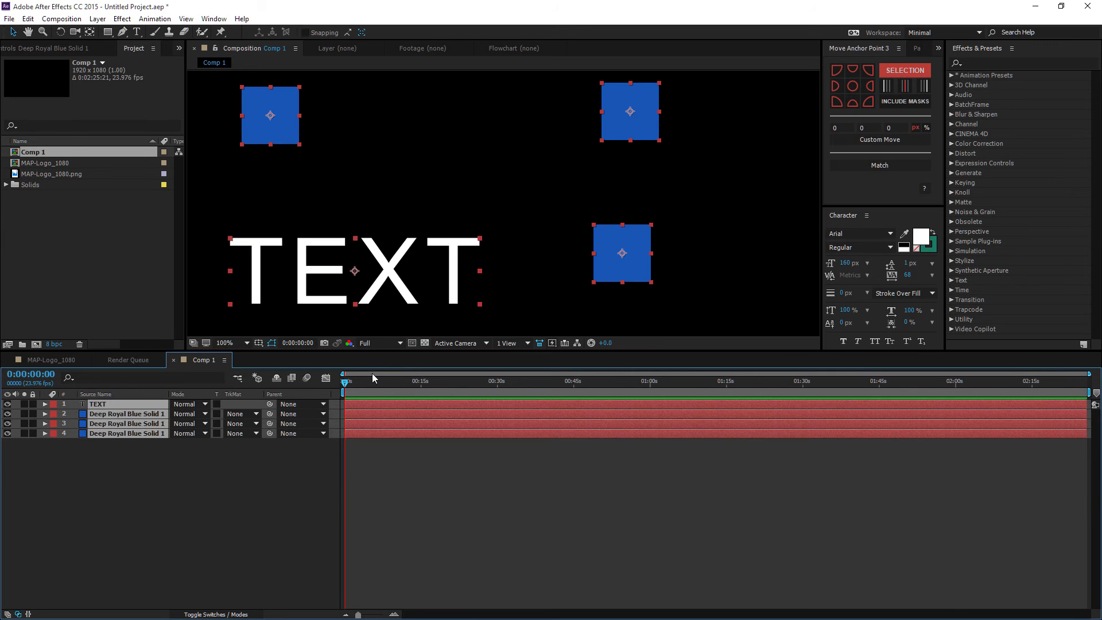
# Step: Move all four layers' anchor points to the bottom edge or centre of the selection, then select each layer individually to check its anchor point
pyautogui.click(855, 89)
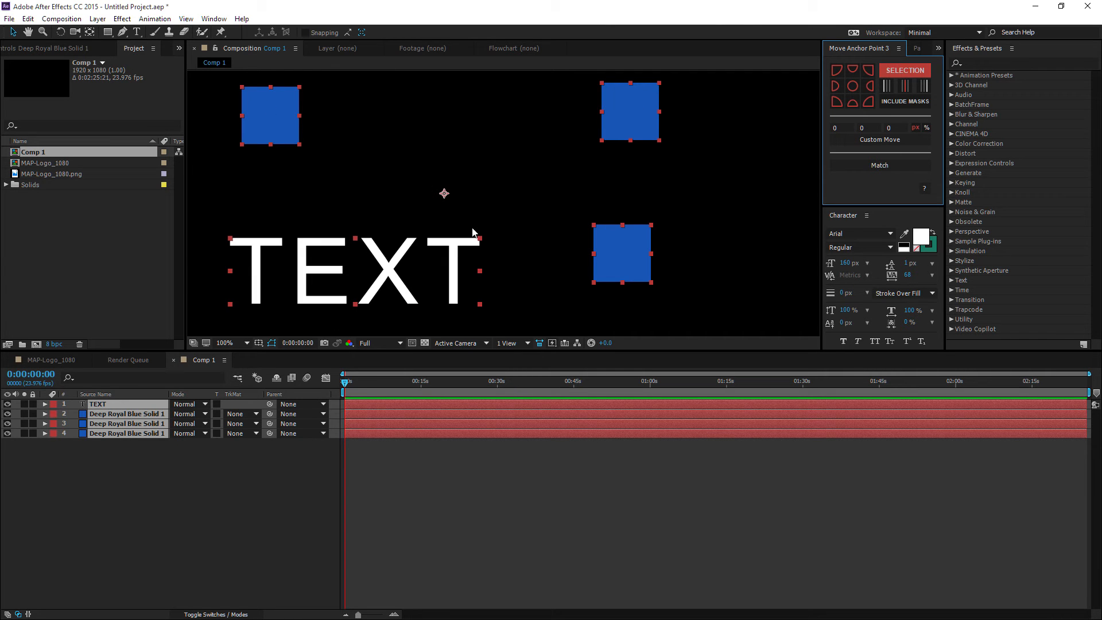
pyautogui.click(147, 481)
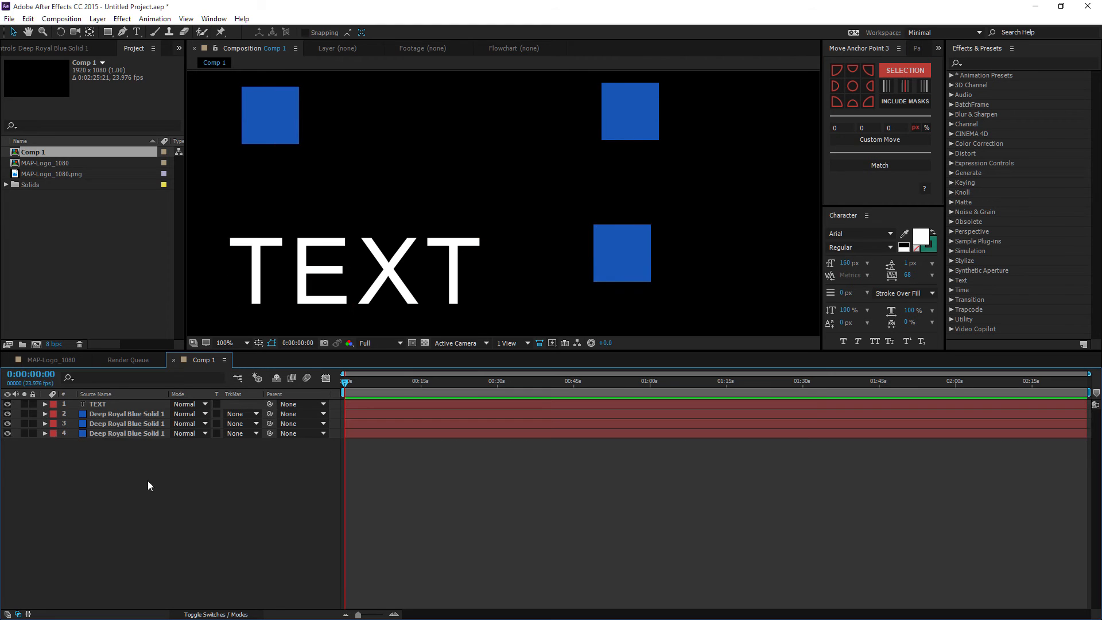
pyautogui.click(116, 434)
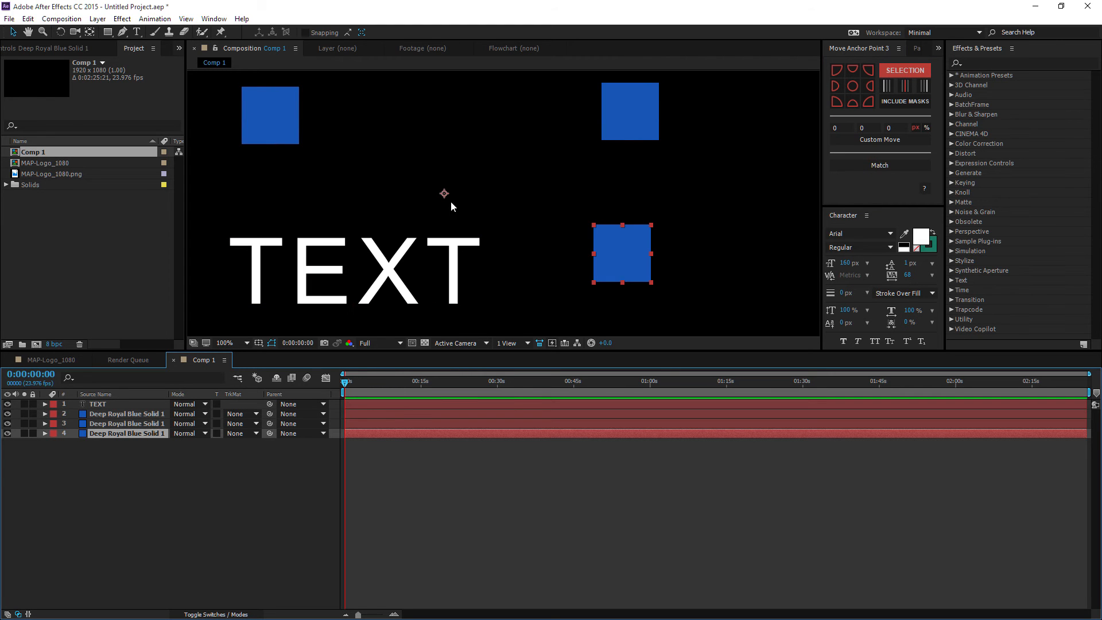
pyautogui.click(116, 423)
pyautogui.click(118, 414)
pyautogui.click(117, 404)
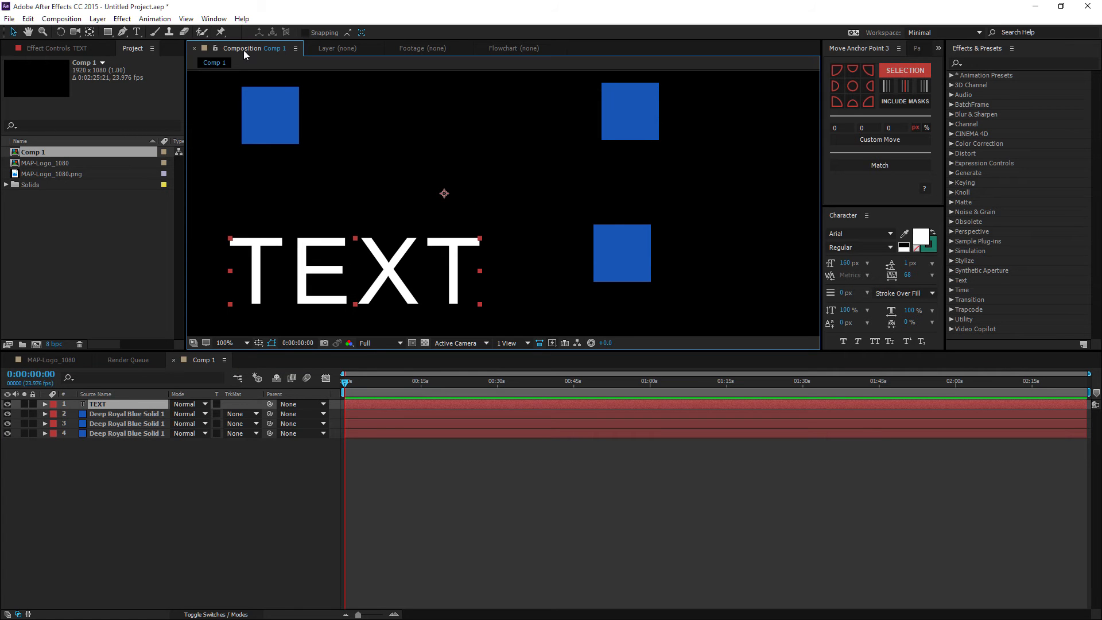
# Step: Select all four layers and move their shared anchor point around the selection's corners and right edge, ending at its centre
pyautogui.moveTo(158, 479); pyautogui.dragTo(113, 406)
pyautogui.click(837, 69)
pyautogui.click(836, 103)
pyautogui.click(864, 103)
pyautogui.click(868, 102)
pyautogui.click(870, 87)
pyautogui.click(853, 87)
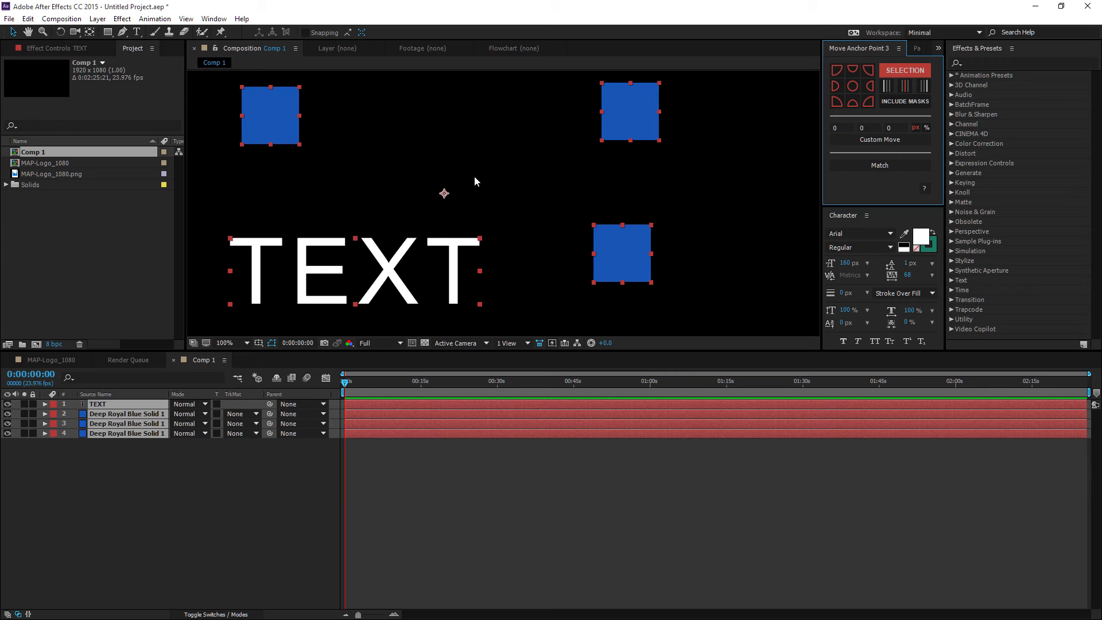
# Step: Switch the anchor mode to Composition and move the layers' anchor points to the composition's top-left, then bottom-right corner
pyautogui.press(',')
pyautogui.press(',')
pyautogui.press('.')
pyautogui.click(912, 73)
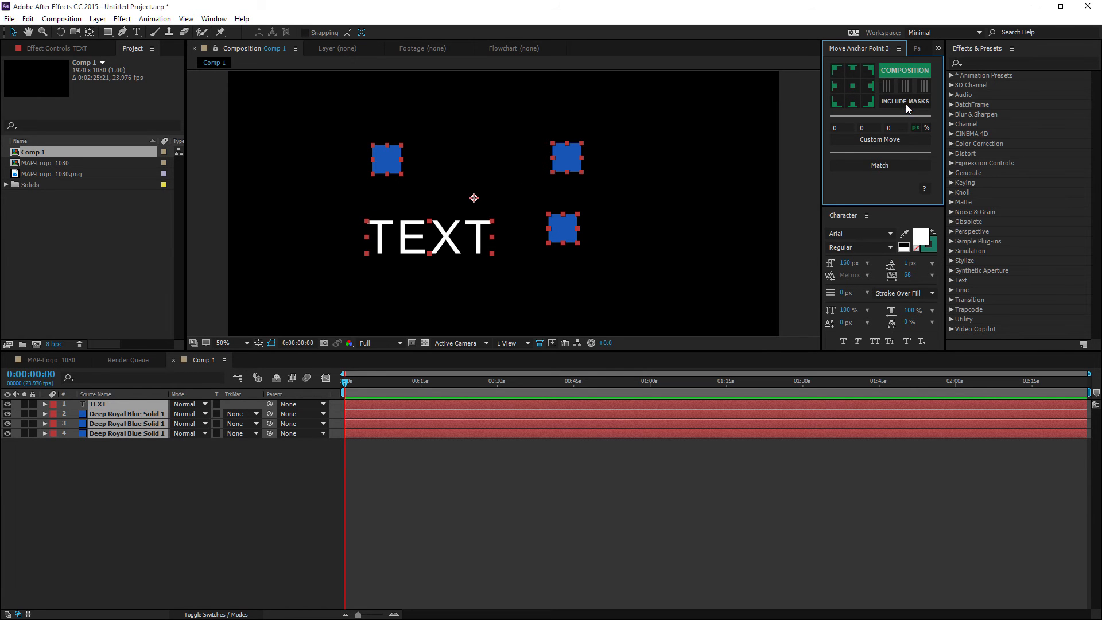
pyautogui.click(899, 105)
pyautogui.scroll(-1, 505, 189)
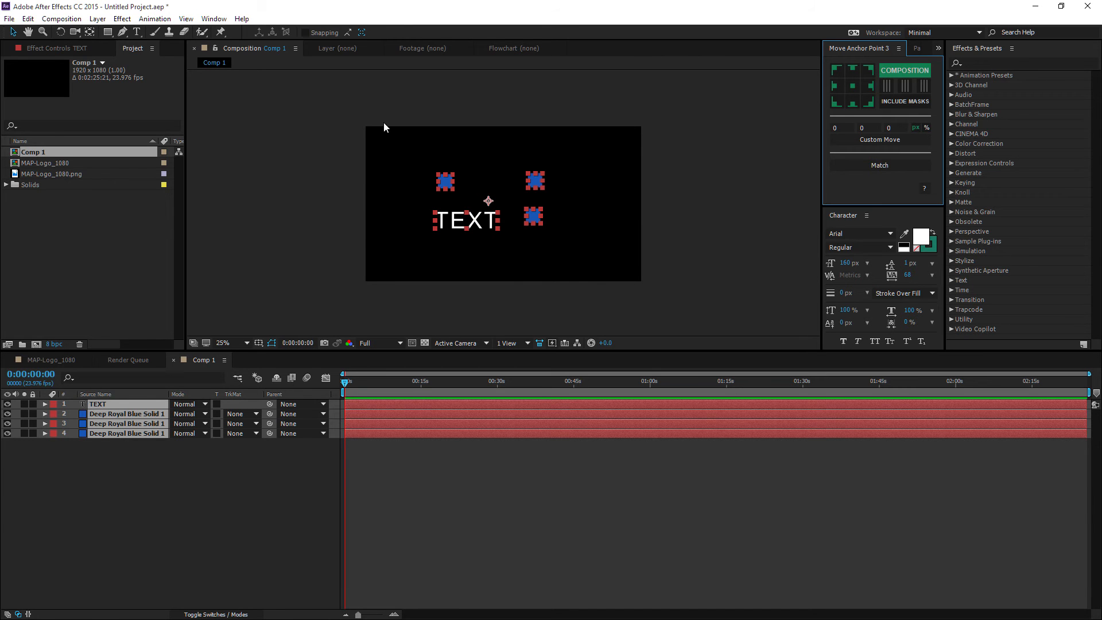
pyautogui.click(836, 70)
pyautogui.click(869, 102)
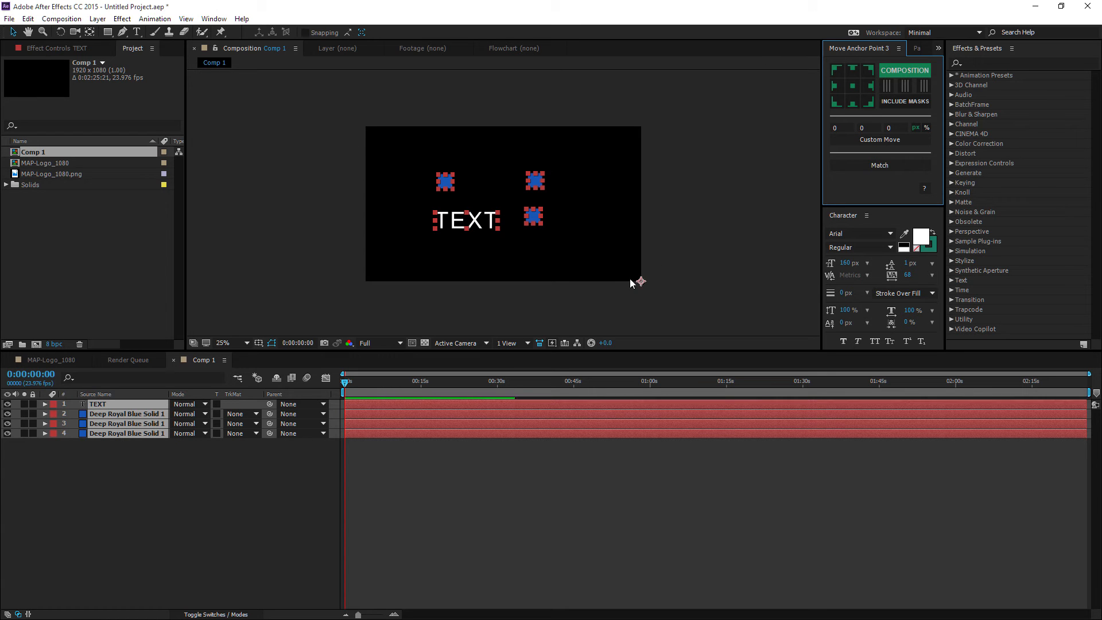
# Step: Move the anchor points through the composition's centre, bottom-left corner and left, right and top edges, ending at its centre
pyautogui.click(852, 88)
pyautogui.click(835, 103)
pyautogui.click(835, 86)
pyautogui.click(852, 87)
pyautogui.click(869, 85)
pyautogui.click(853, 70)
pyautogui.click(853, 87)
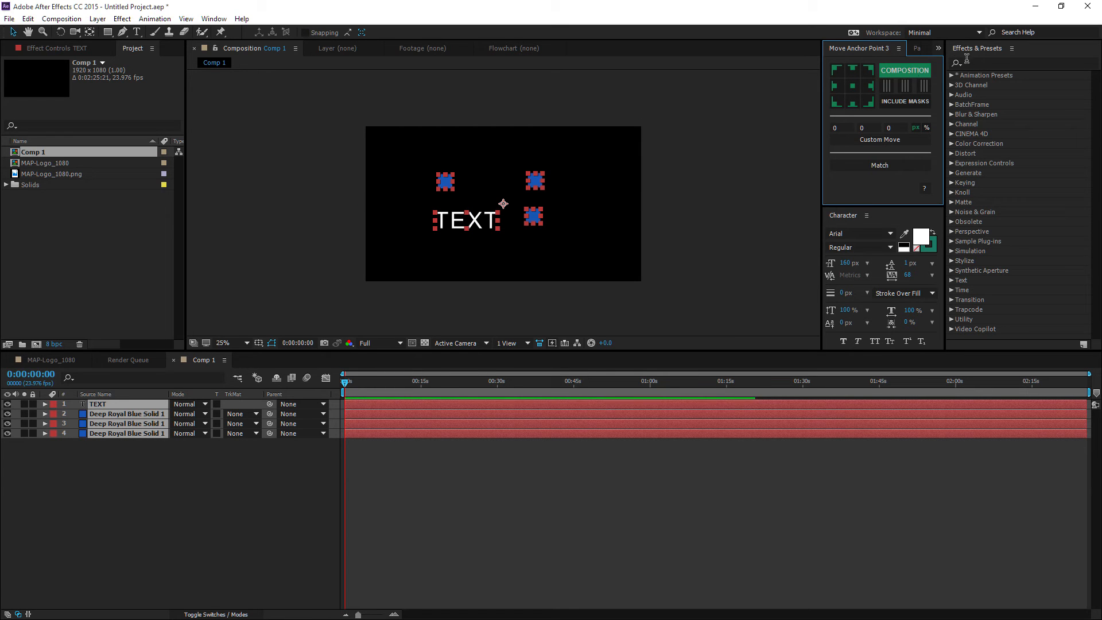
# Step: Deselect all layers, then change the anchor mode to Object and on to Selection
pyautogui.click(916, 71)
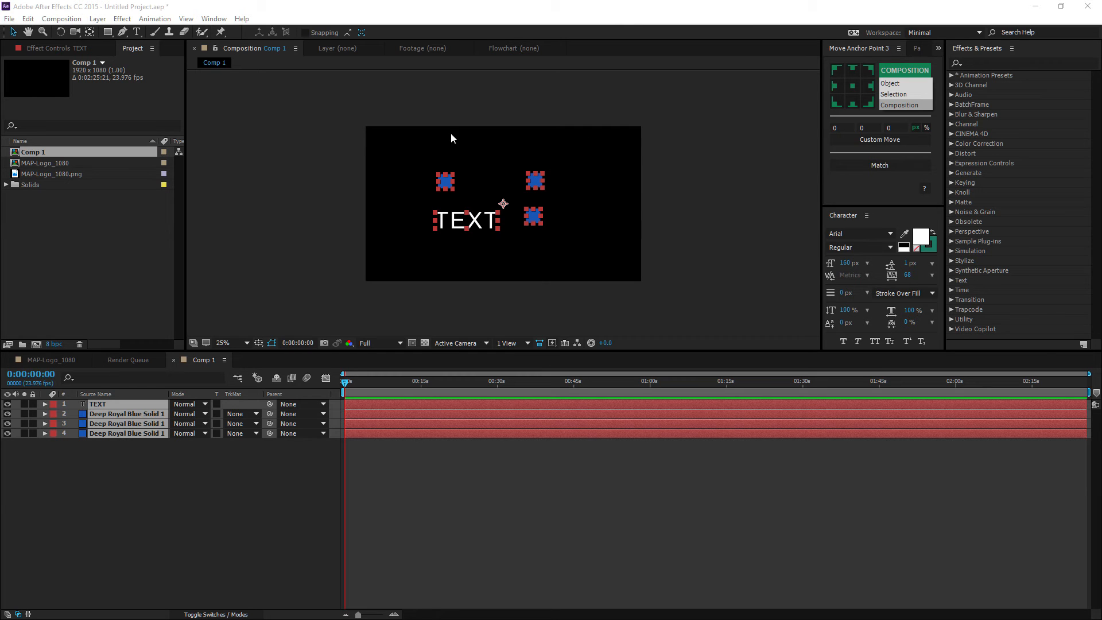
pyautogui.click(705, 189)
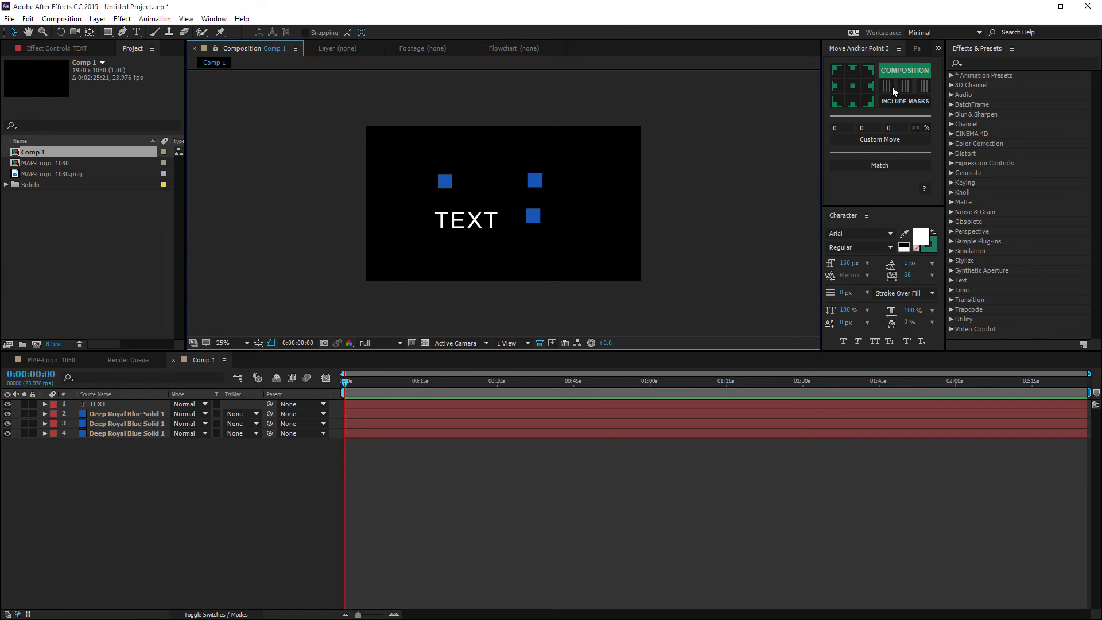
pyautogui.click(903, 72)
pyautogui.click(915, 70)
pyautogui.click(910, 73)
pyautogui.click(915, 83)
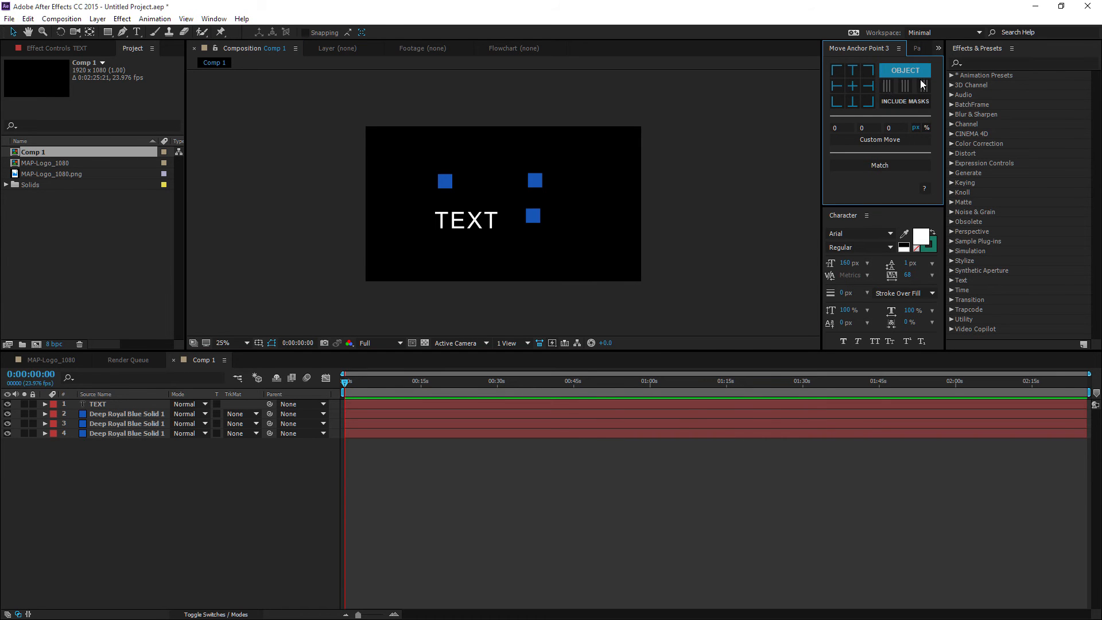
pyautogui.click(905, 70)
pyautogui.click(894, 93)
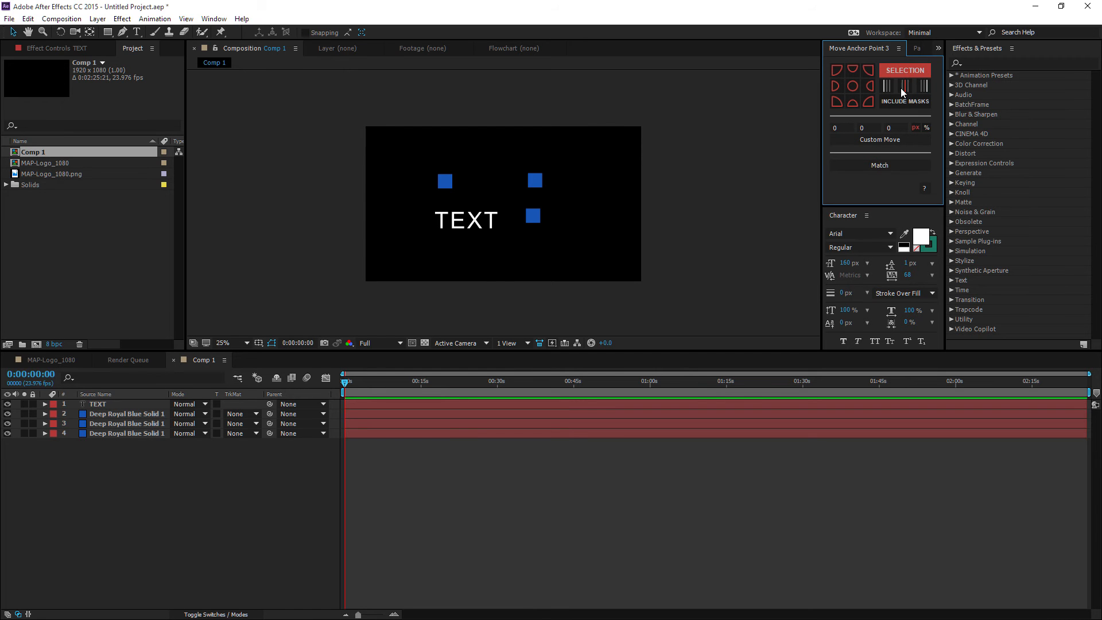
# Step: Select all four layers, show their layer switches and make them 3D layers
pyautogui.moveTo(137, 459); pyautogui.dragTo(111, 404)
pyautogui.press('F4')
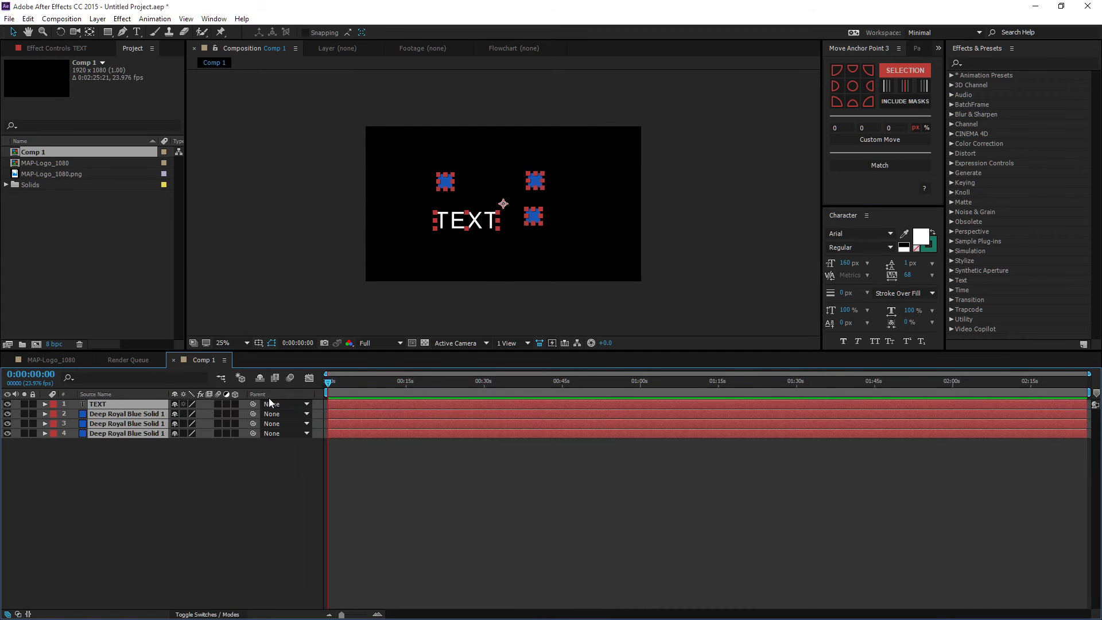
pyautogui.click(235, 433)
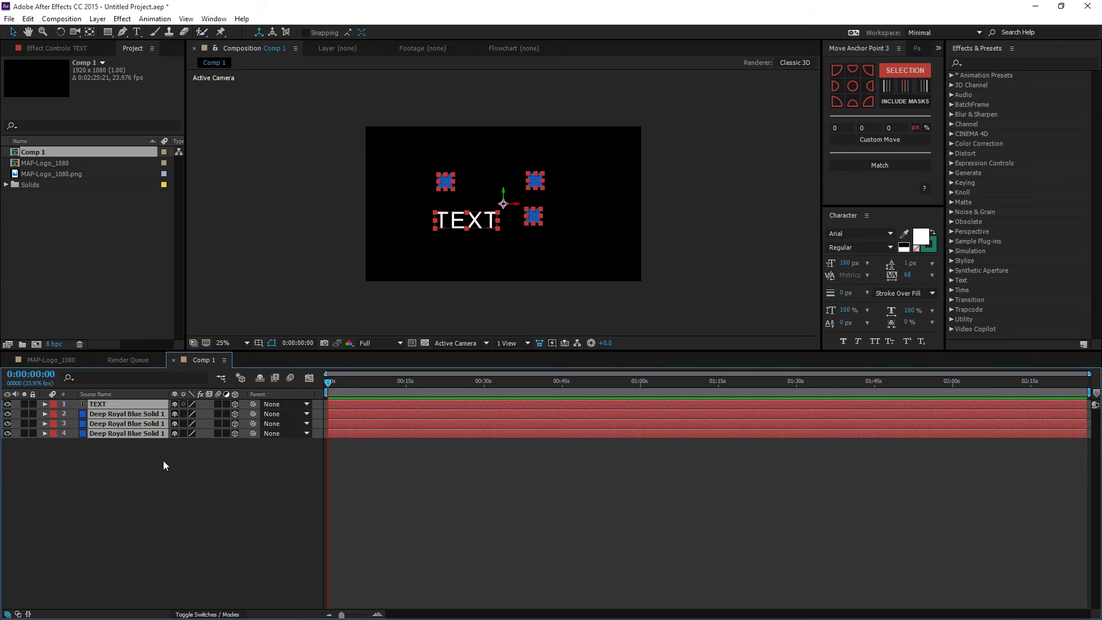
# Step: Show the layers' positions and offset them in depth, setting Z to 39 for TEXT and 238, 418 and 462 for the squares
pyautogui.press('p')
pyautogui.click(219, 437)
pyautogui.moveTo(213, 414); pyautogui.dragTo(277, 446)
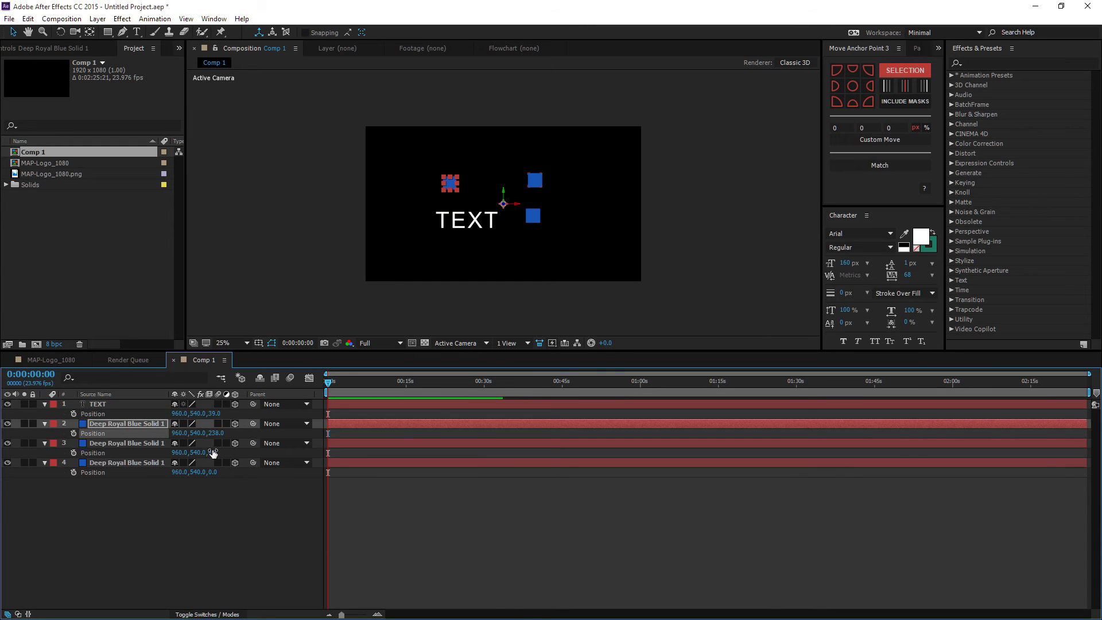
pyautogui.moveTo(212, 452); pyautogui.dragTo(275, 454)
pyautogui.moveTo(214, 472); pyautogui.dragTo(277, 472)
# Step: Add a new camera with its default settings and orbit it to view the layers from the side
pyautogui.click(98, 19)
pyautogui.moveTo(98, 33)
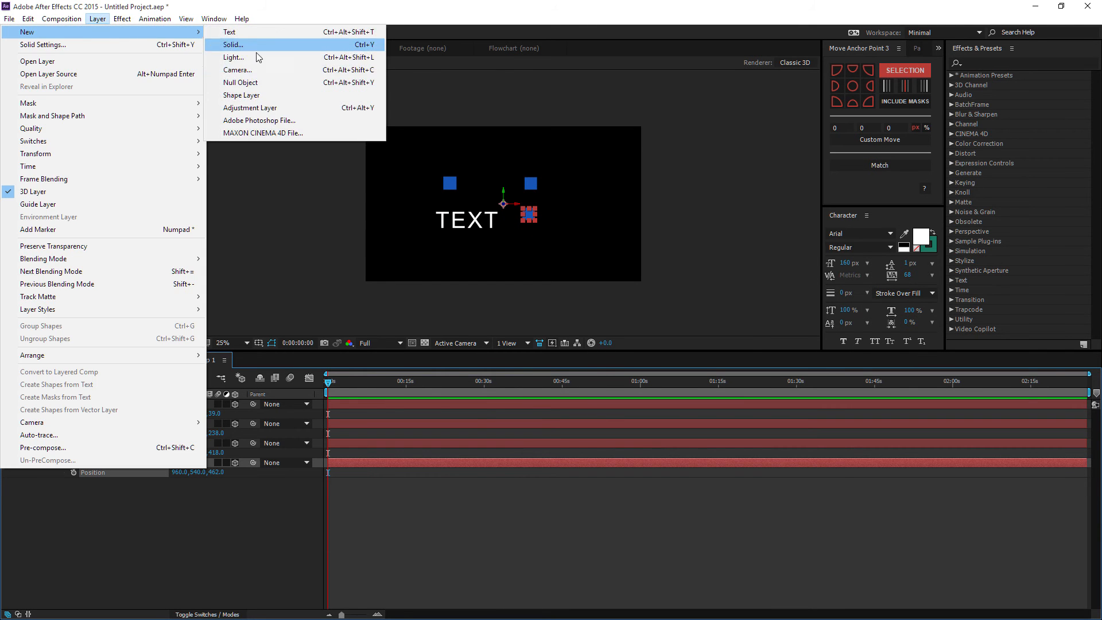
pyautogui.click(235, 70)
pyautogui.click(662, 428)
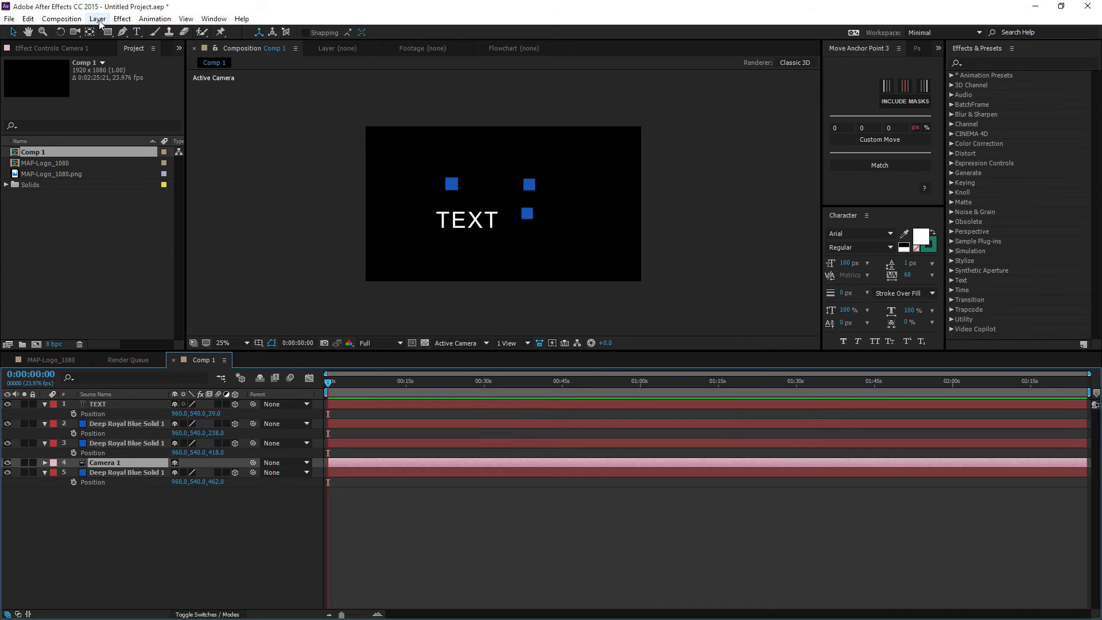
pyautogui.click(75, 32)
pyautogui.moveTo(548, 237); pyautogui.dragTo(488, 217)
# Step: Select all the layers and centre their anchor points within the 3D selection
pyautogui.moveTo(192, 506); pyautogui.dragTo(104, 400)
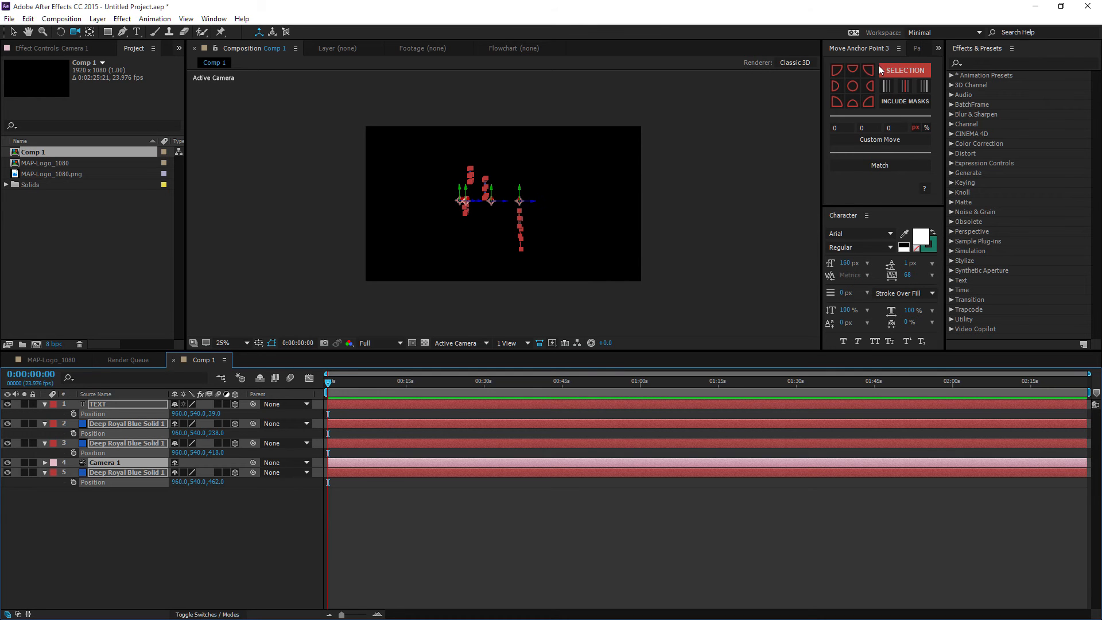
pyautogui.click(852, 85)
pyautogui.moveTo(486, 227); pyautogui.dragTo(502, 201)
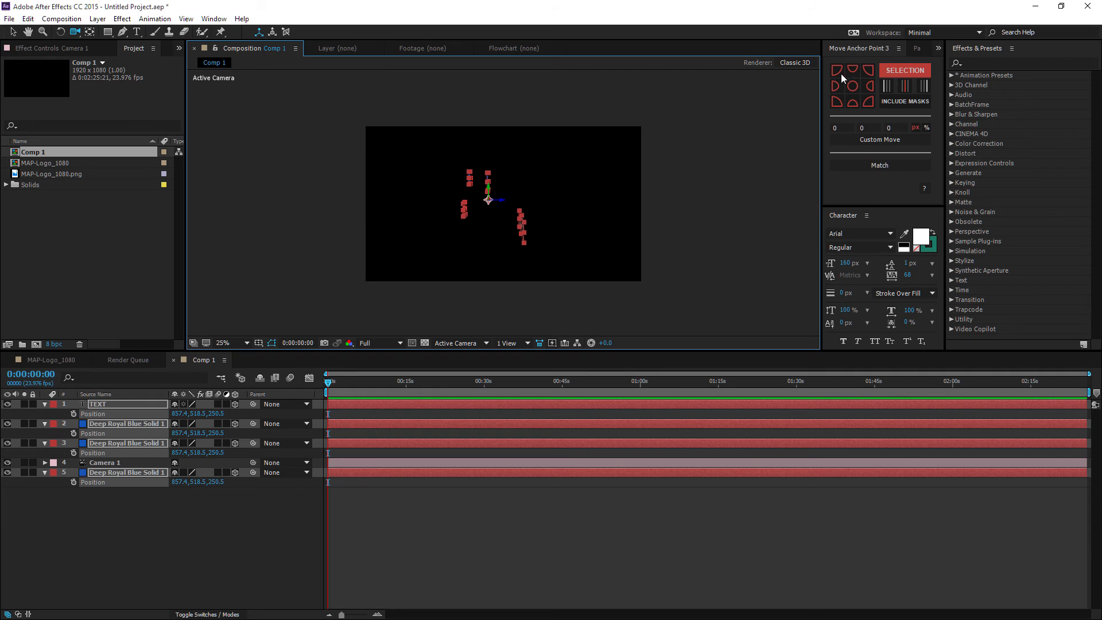
# Step: Realign the shared anchor point using the first, last and middle depth alignments, ending centred at the middle depth
pyautogui.click(887, 88)
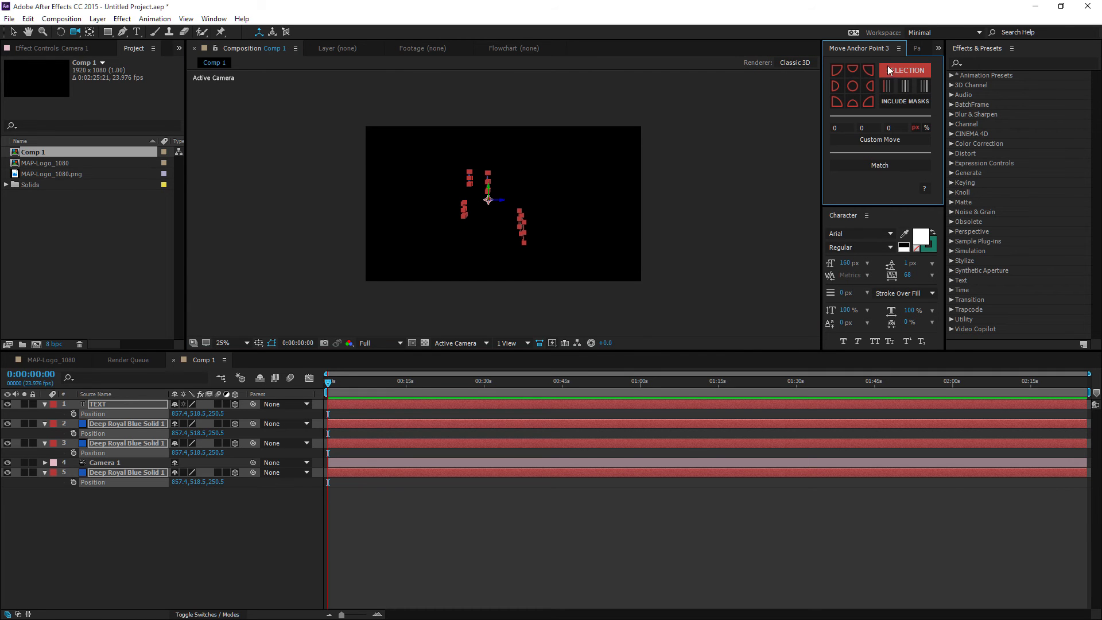
pyautogui.click(854, 86)
pyautogui.moveTo(495, 251); pyautogui.dragTo(465, 214)
pyautogui.click(871, 86)
pyautogui.click(923, 87)
pyautogui.click(853, 89)
pyautogui.moveTo(522, 215)
pyautogui.mouseDown()
pyautogui.moveTo(494, 214)
pyautogui.moveTo(509, 229)
pyautogui.moveTo(516, 201)
pyautogui.mouseUp()
pyautogui.click(909, 86)
pyautogui.click(853, 86)
pyautogui.moveTo(482, 197); pyautogui.dragTo(660, 161)
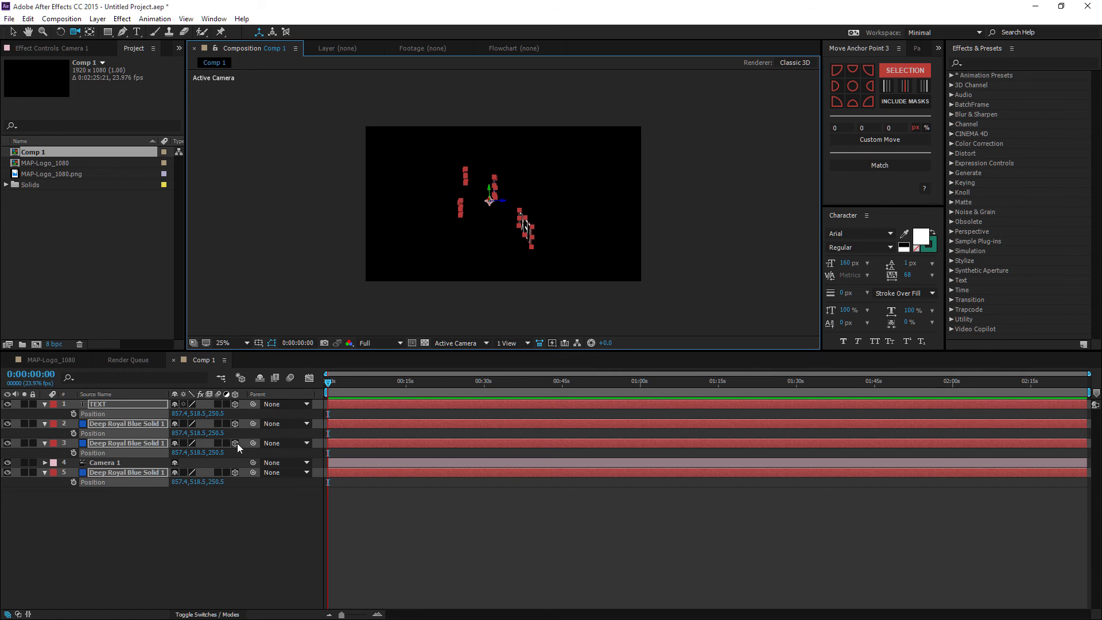
# Step: Turn off 3D for the TEXT layer and all three squares
pyautogui.moveTo(237, 404); pyautogui.dragTo(234, 453)
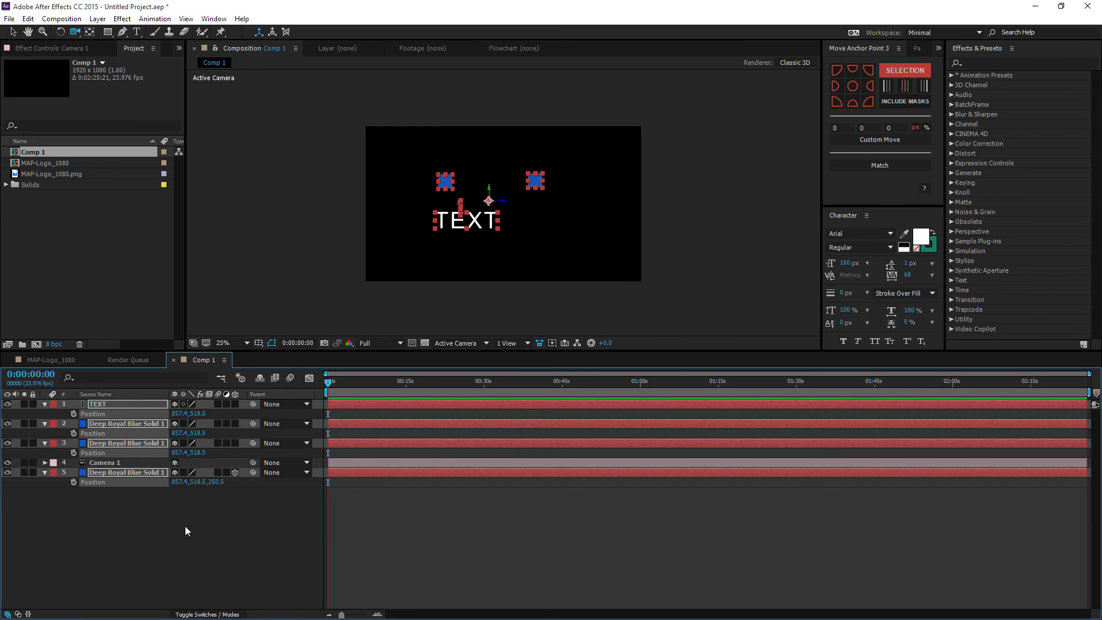
pyautogui.click(187, 520)
pyautogui.click(235, 473)
# Step: Delete the TEXT layer, the two upper squares and the camera, keeping only the lowest square layer
pyautogui.click(135, 442)
pyautogui.keyDown('shift'); pyautogui.click(120, 407); pyautogui.keyUp('shift')
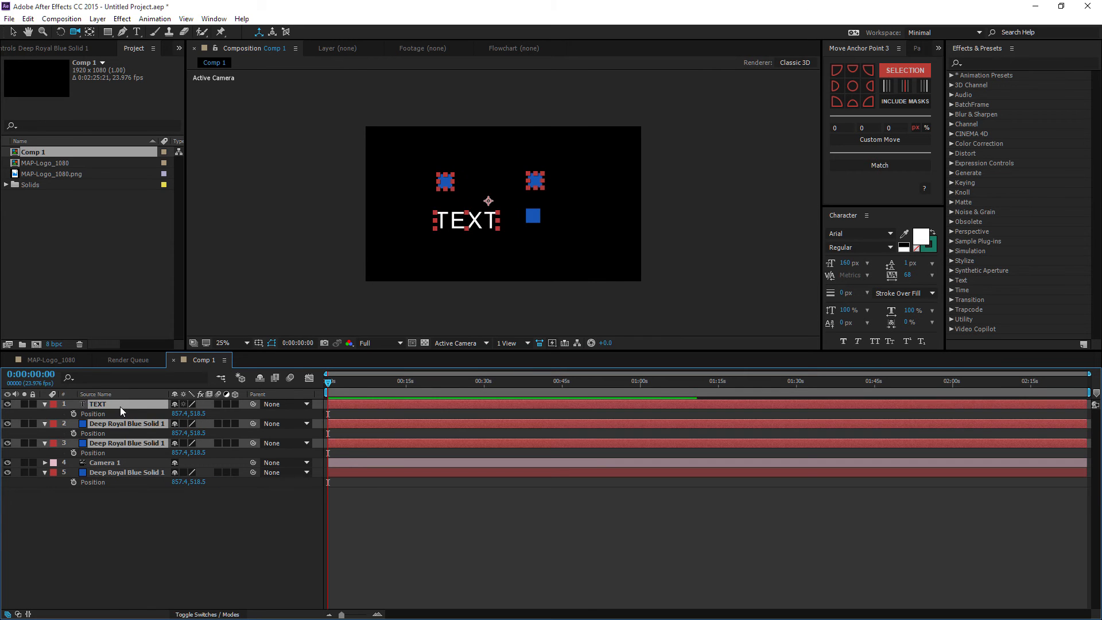
pyautogui.press('Delete')
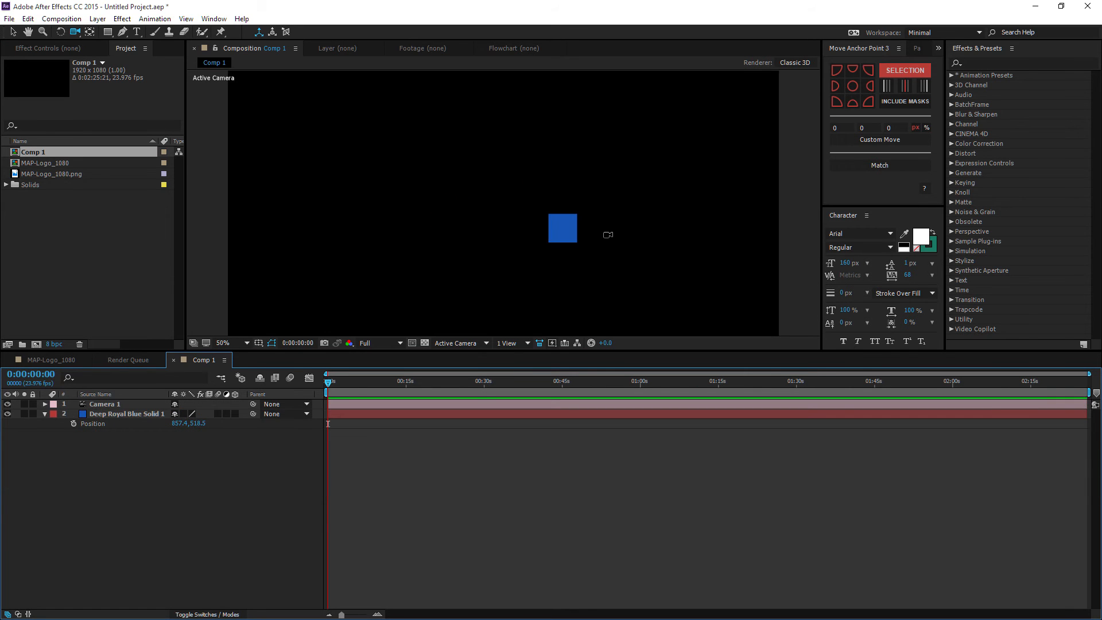
pyautogui.click(114, 403)
pyautogui.press('Delete')
# Step: Move the remaining square towards the middle of the composition and draw a rectangular mask over its left part
pyautogui.moveTo(570, 240); pyautogui.dragTo(490, 205)
pyautogui.click(107, 33)
pyautogui.moveTo(454, 159); pyautogui.dragTo(486, 234)
# Step: Select the masked square, switch the anchor mode to Object and centre its anchor point with masks included
pyautogui.click(136, 397)
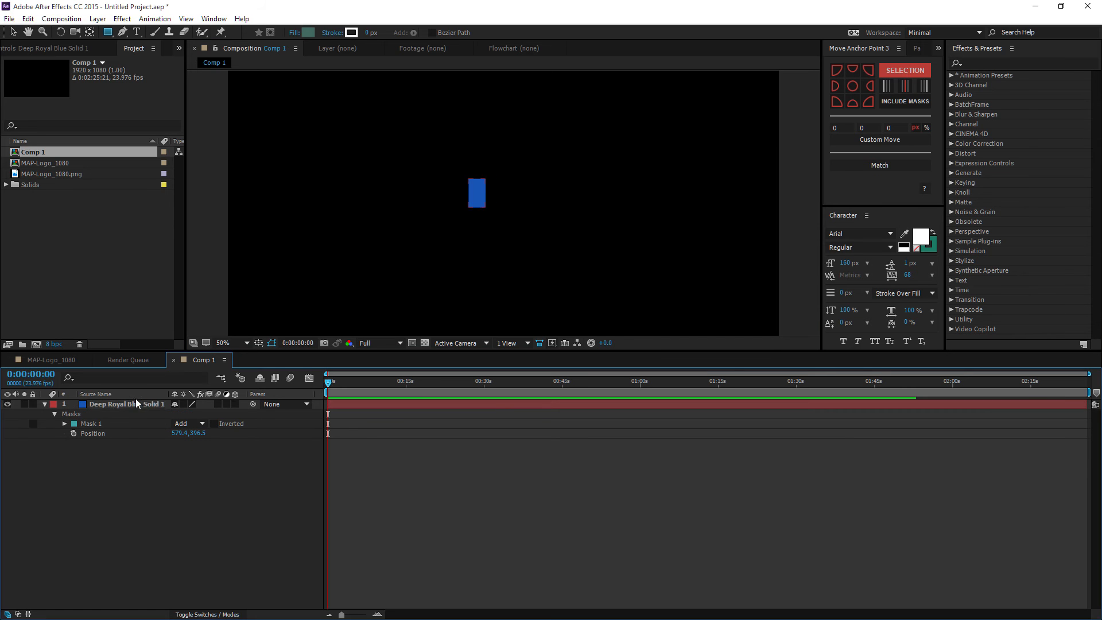
pyautogui.click(132, 404)
pyautogui.press('.')
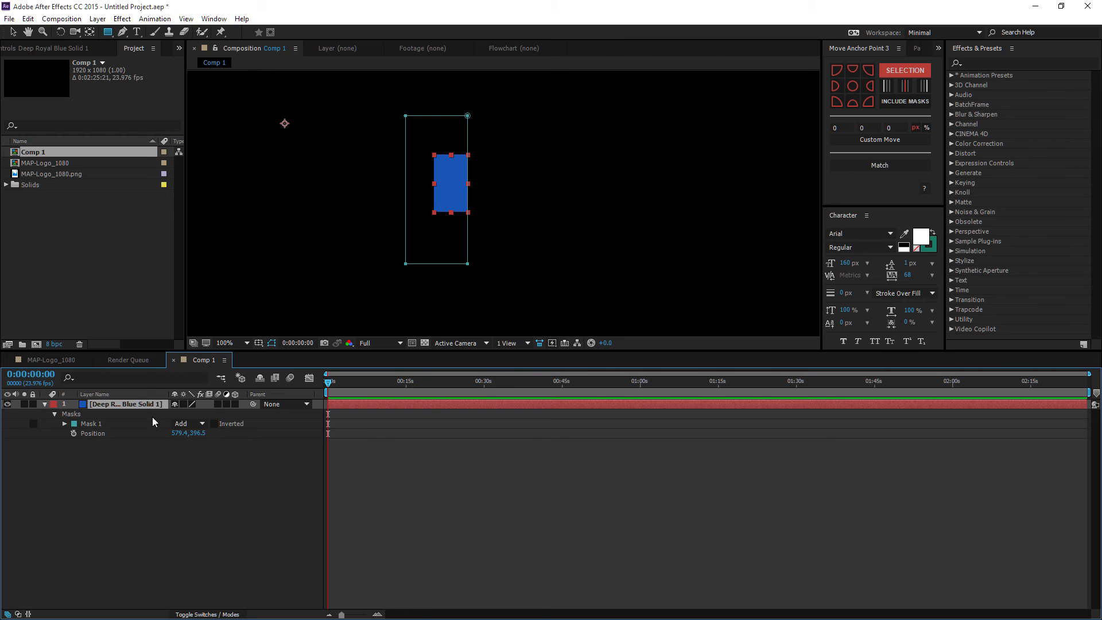
pyautogui.click(906, 71)
pyautogui.click(894, 87)
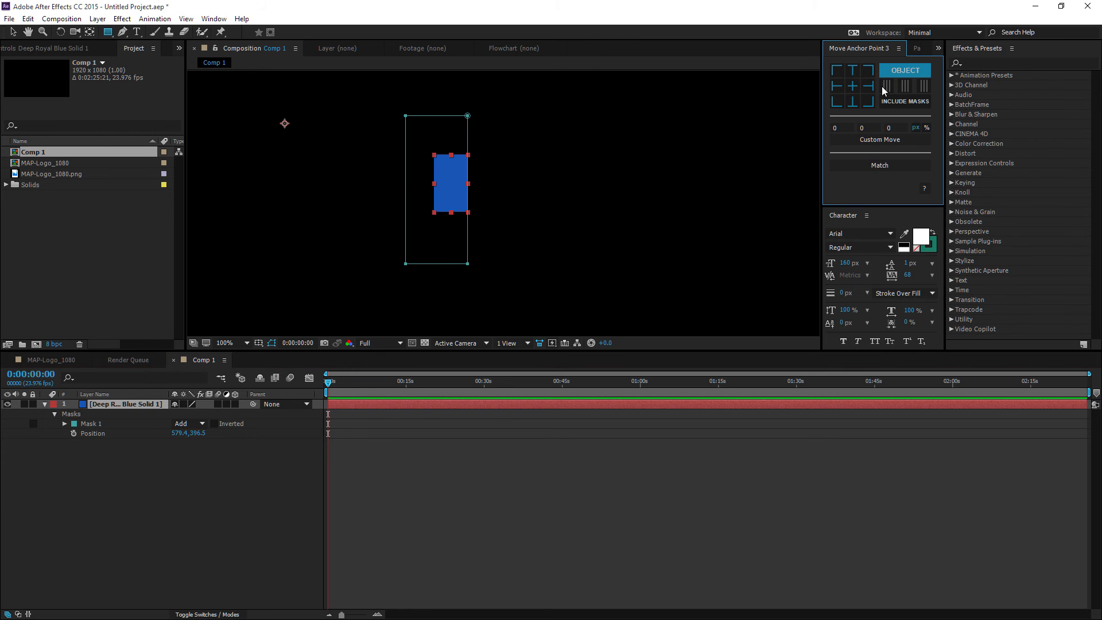
pyautogui.click(854, 86)
# Step: Centre the anchor point with masks ignored, then set Mask 1 to None and centre it again with masks included
pyautogui.click(917, 109)
pyautogui.click(853, 86)
pyautogui.click(198, 422)
pyautogui.click(189, 433)
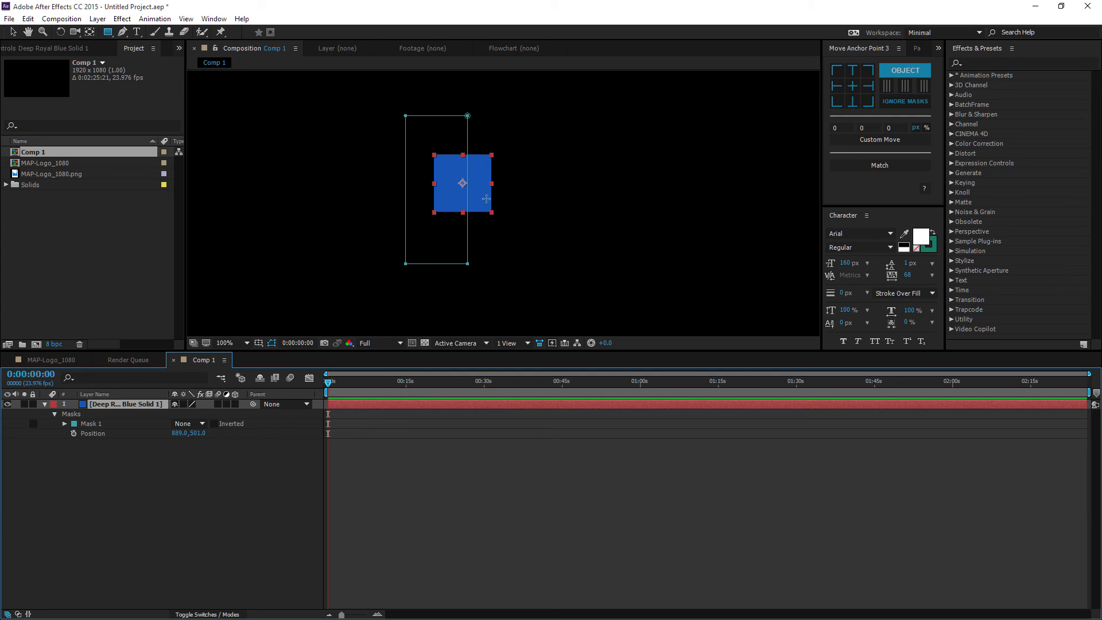
pyautogui.click(910, 102)
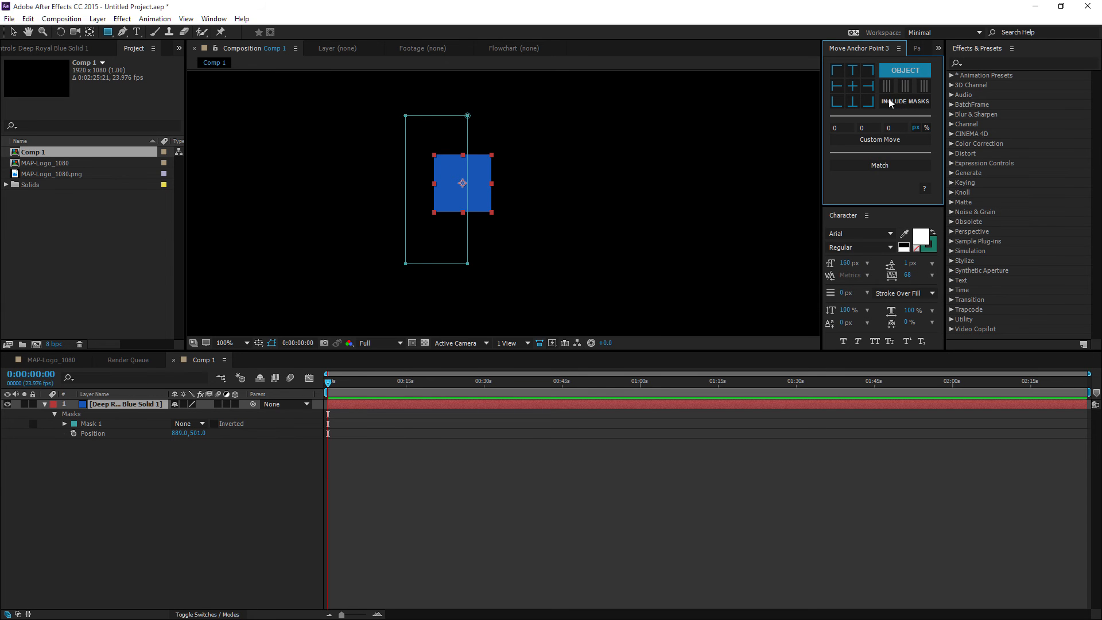
pyautogui.click(854, 87)
# Step: Set Mask 1's mode to Add, then move the anchor point to the visible area's centre, bottom-right corner and back to centre
pyautogui.click(189, 424)
pyautogui.click(189, 448)
pyautogui.click(853, 86)
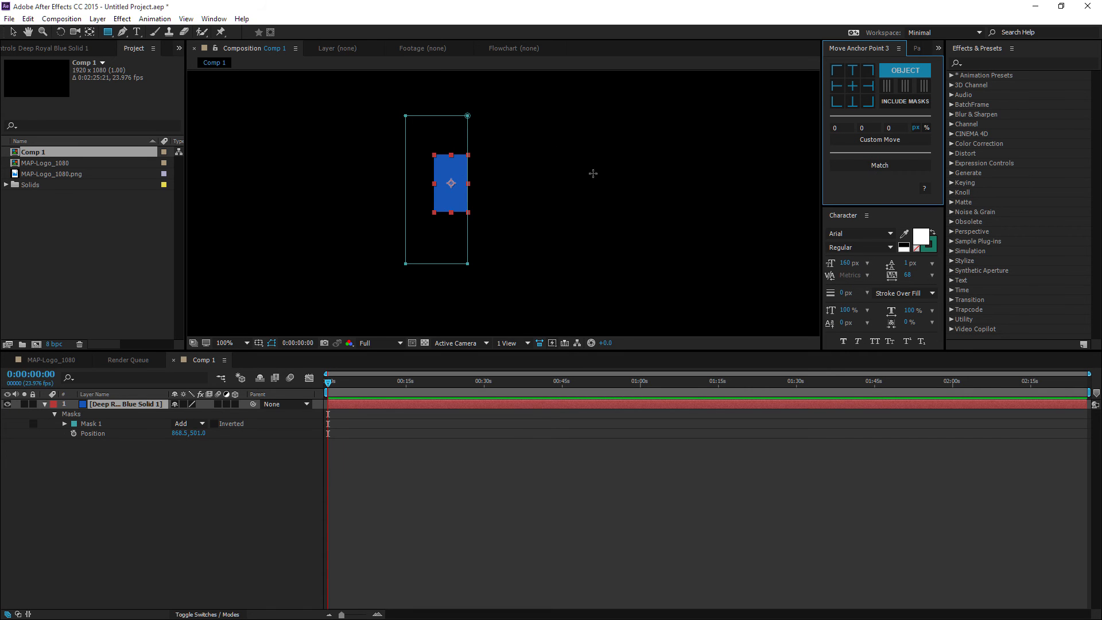
pyautogui.click(868, 101)
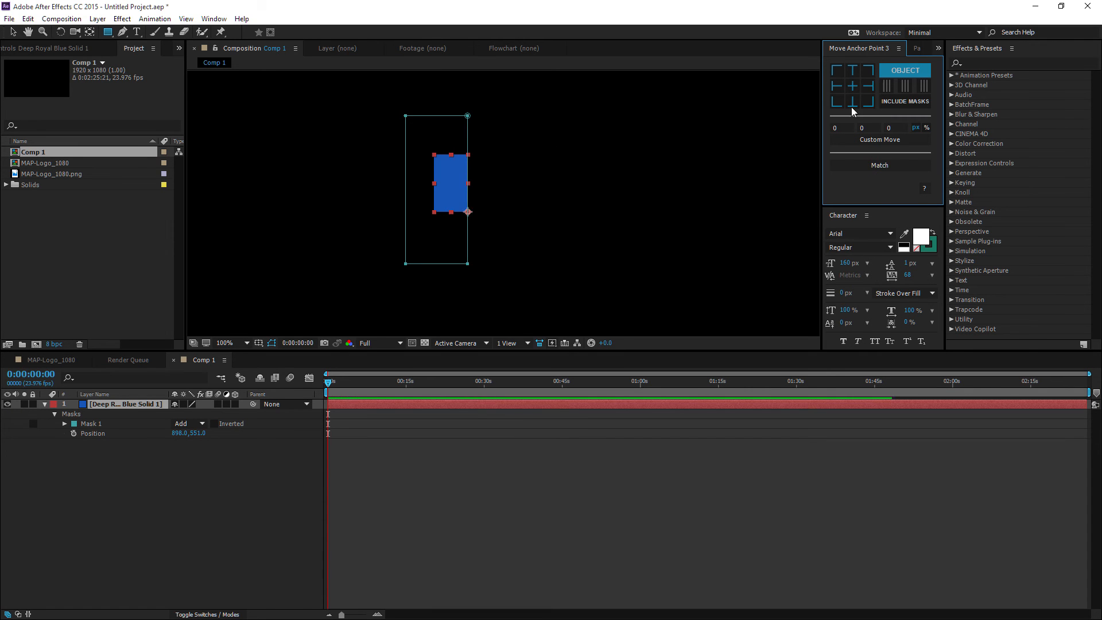
pyautogui.click(853, 85)
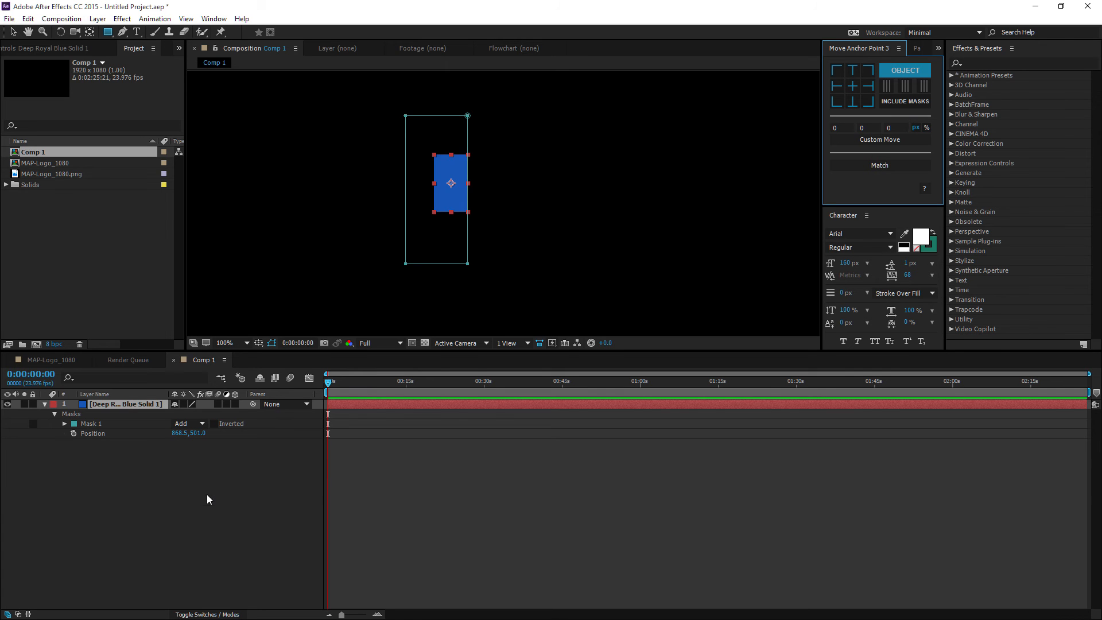
# Step: Delete Mask 1 from the square
pyautogui.click(144, 463)
pyautogui.click(119, 425)
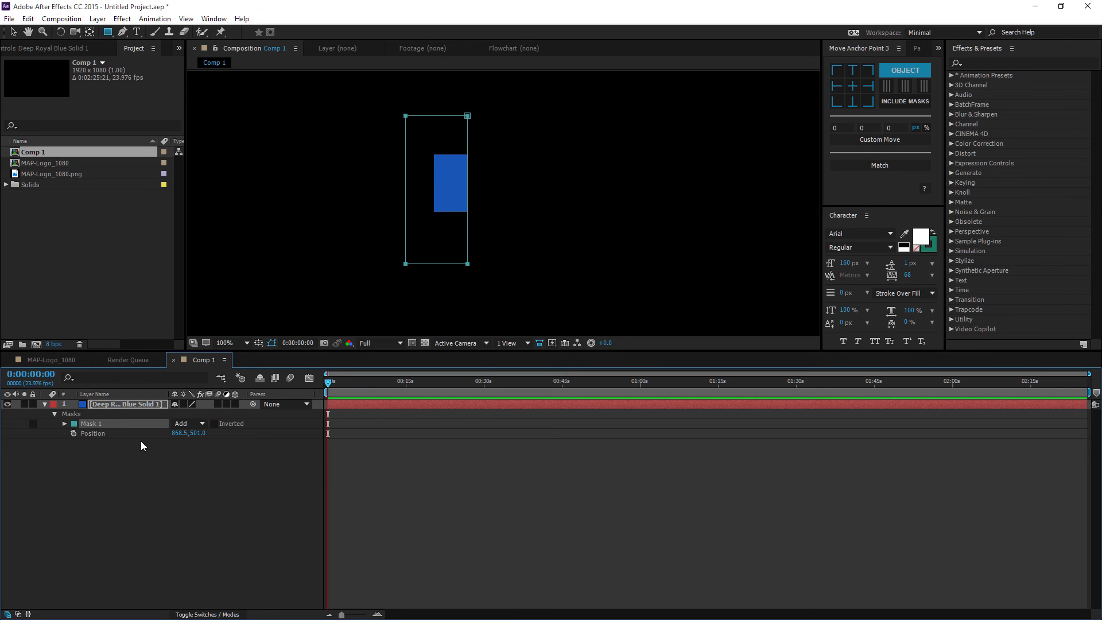
pyautogui.press('Delete')
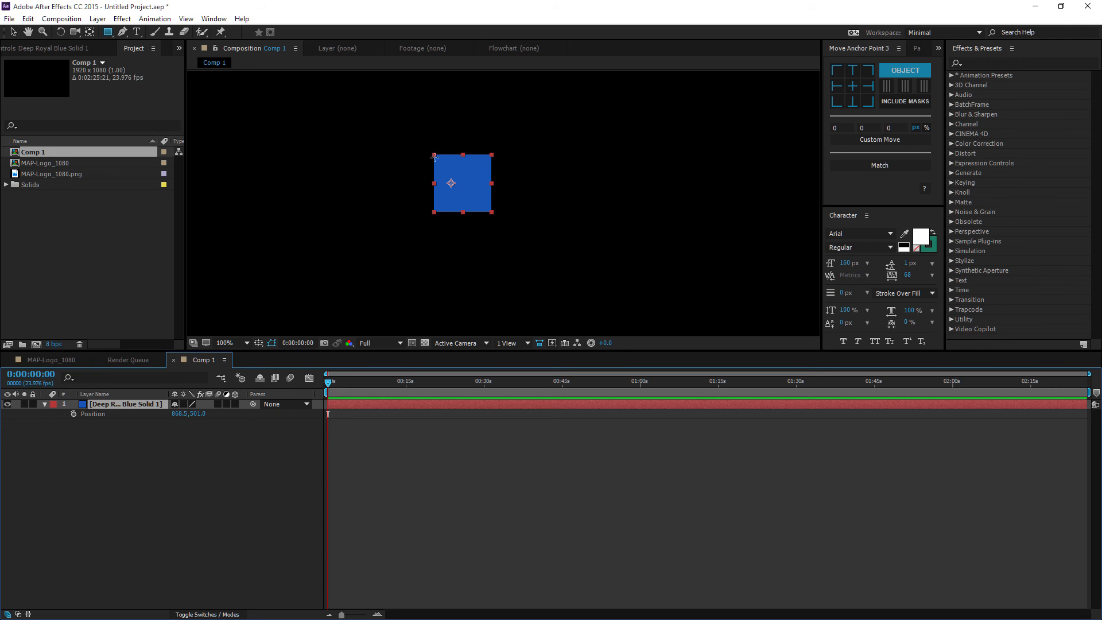
# Step: In Object mode, custom-move the blue square's anchor point to X 50, Y 50 px
pyautogui.click(918, 71)
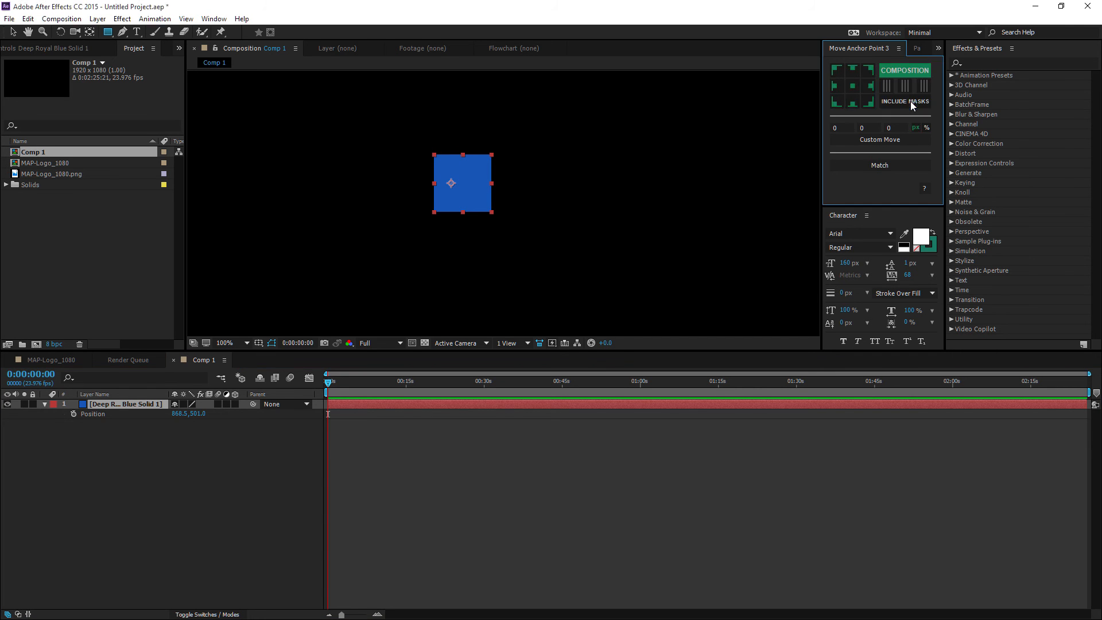
pyautogui.click(907, 71)
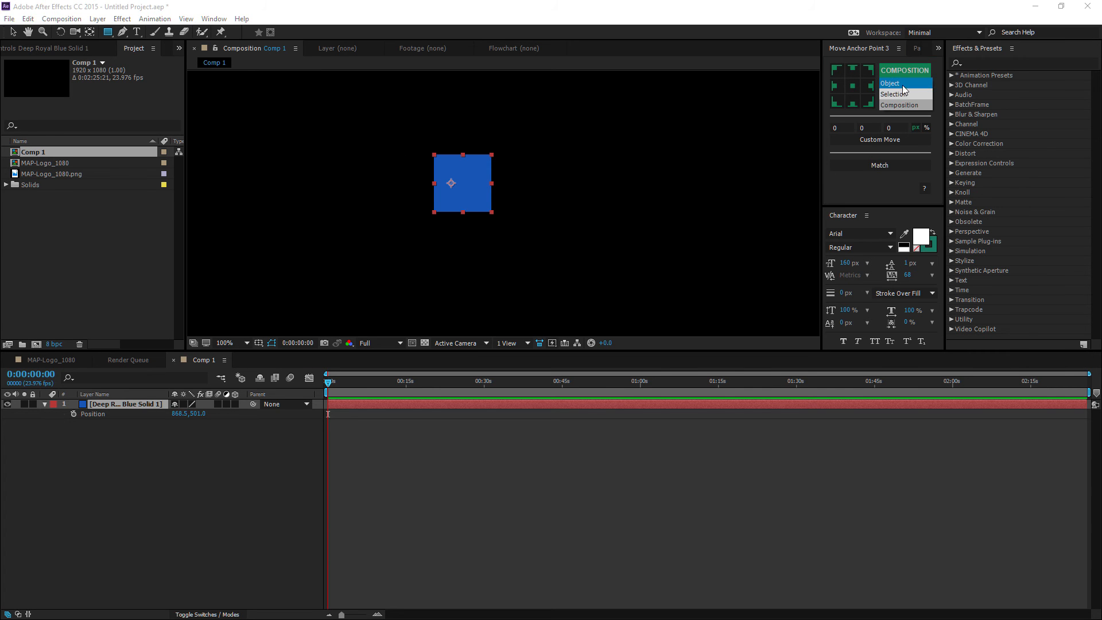
pyautogui.click(843, 125)
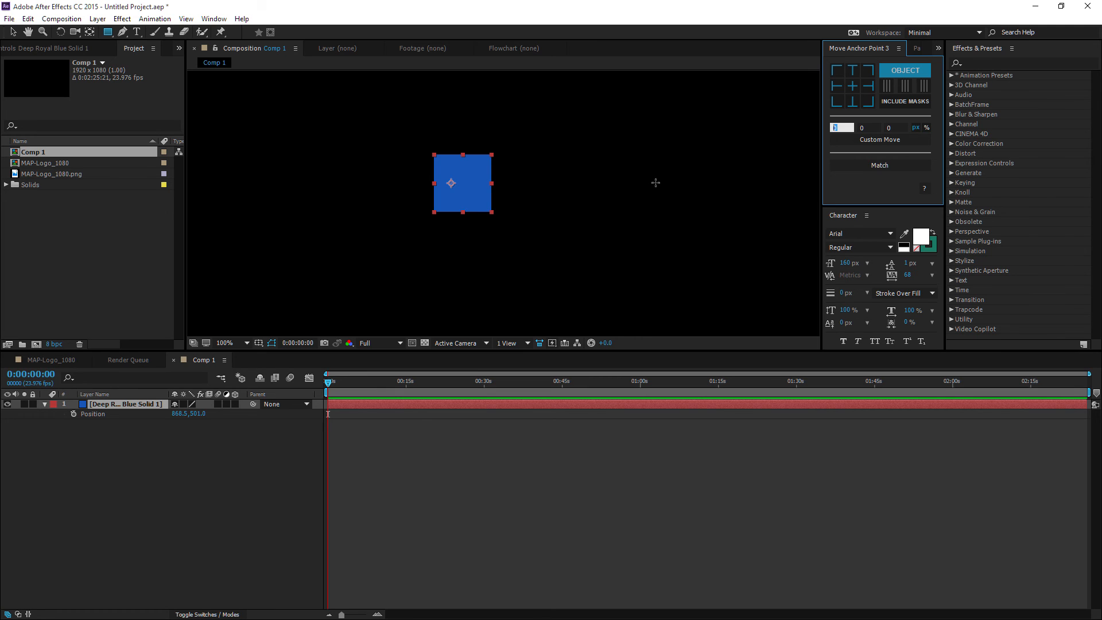
pyautogui.write('50')
pyautogui.press('Tab')
pyautogui.press('Return')
pyautogui.click(866, 139)
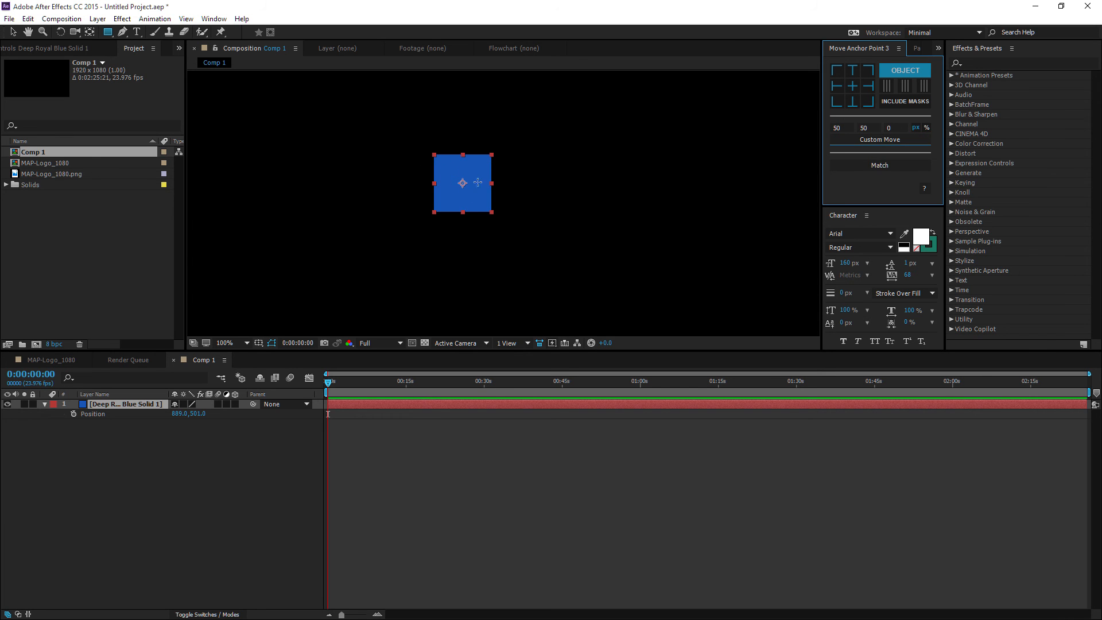
# Step: Custom-move the square's anchor point to X 0, Y 0 px
pyautogui.doubleClick(837, 127)
pyautogui.write('0')
pyautogui.press('Tab')
pyautogui.write('0')
pyautogui.click(855, 141)
# Step: Custom-move the square's anchor point to X -50, Y 50 px
pyautogui.doubleClick(833, 129)
pyautogui.write('-50')
pyautogui.press('Tab')
pyautogui.write('50')
pyautogui.click(832, 140)
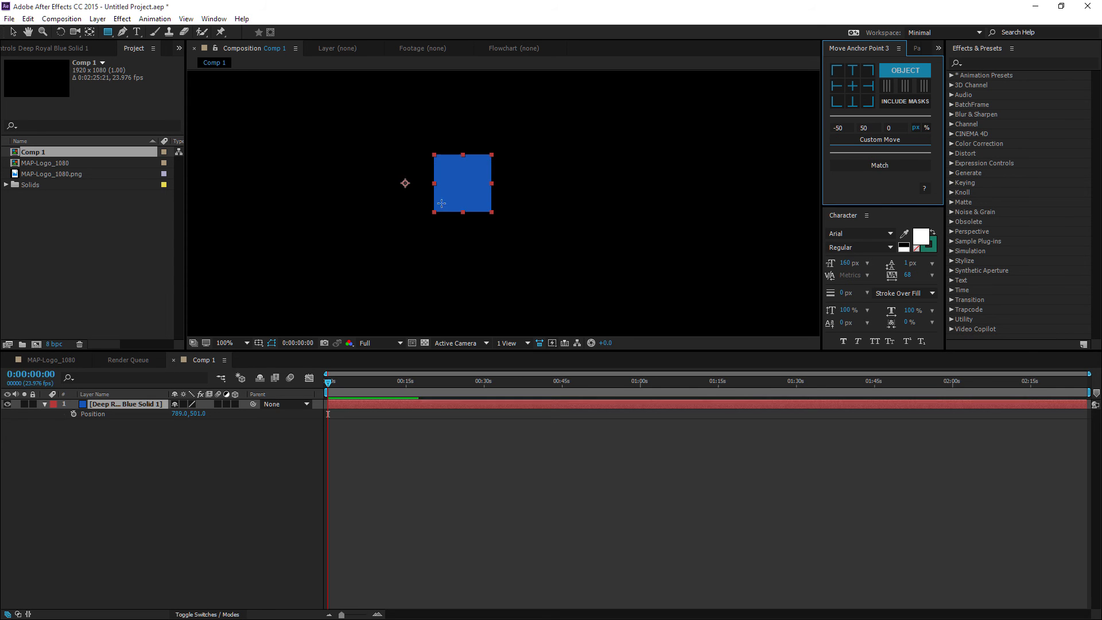
# Step: Change the custom Y value to -50 px and apply the custom move to the square
pyautogui.doubleClick(869, 128)
pyautogui.write('-')
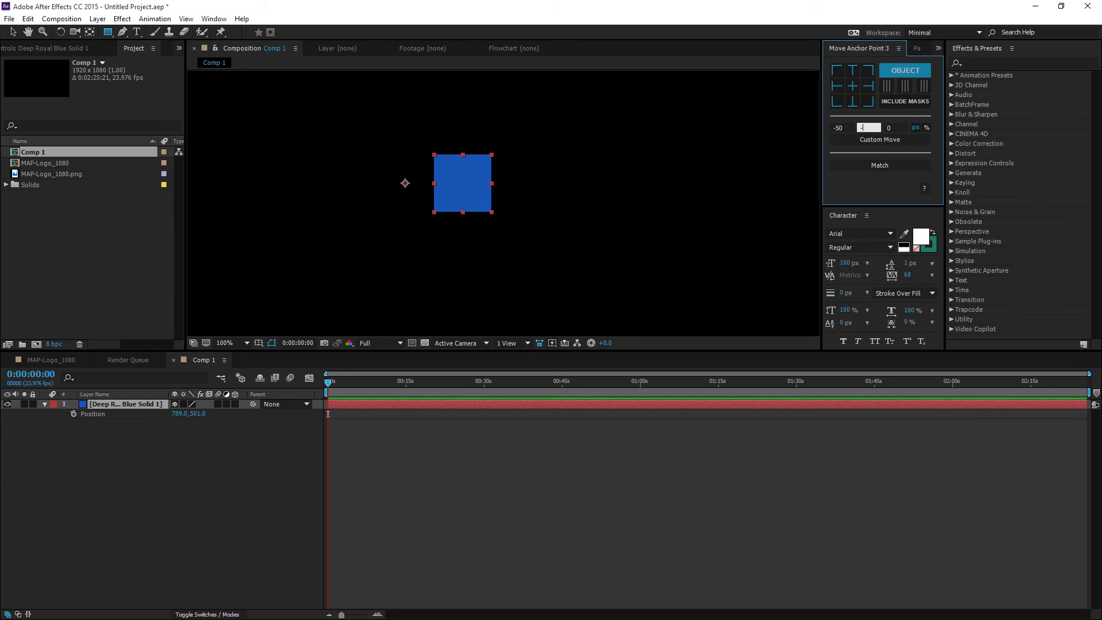
pyautogui.write('50')
pyautogui.click(864, 142)
# Step: Switch the custom move unit to percent and move the square's anchor point to X 25, Y 25
pyautogui.click(928, 128)
pyautogui.click(851, 127)
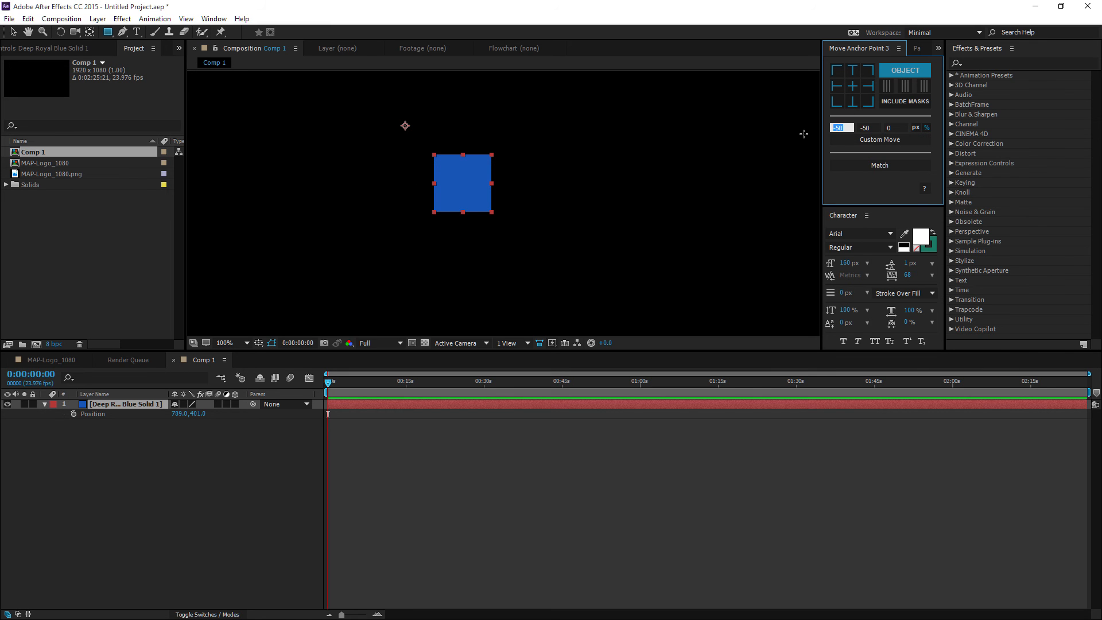
pyautogui.write('25')
pyautogui.press('Tab')
pyautogui.click(880, 139)
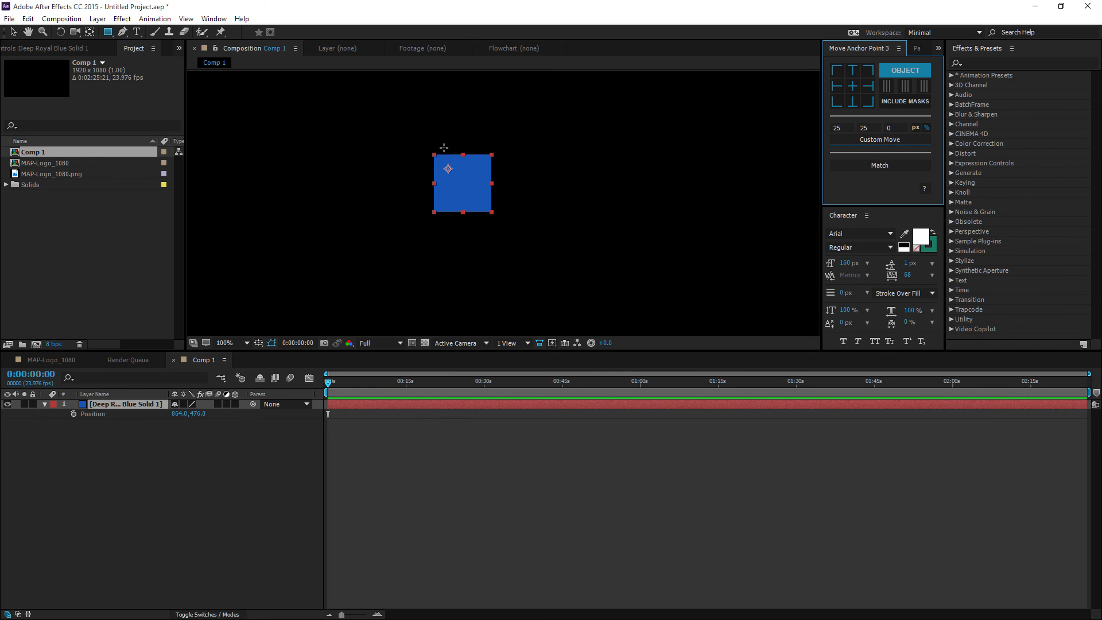
# Step: Custom-move the square's anchor point with X and Y both set to 100
pyautogui.moveTo(848, 127); pyautogui.dragTo(782, 127)
pyautogui.write('100')
pyautogui.press('Tab')
pyautogui.write('100')
pyautogui.click(863, 141)
# Step: Make the square a 3D layer and add a two-node camera with the 35mm preset
pyautogui.click(235, 404)
pyautogui.moveTo(430, 252); pyautogui.dragTo(475, 267)
pyautogui.hotkey('ctrl', 'z')
pyautogui.click(98, 19)
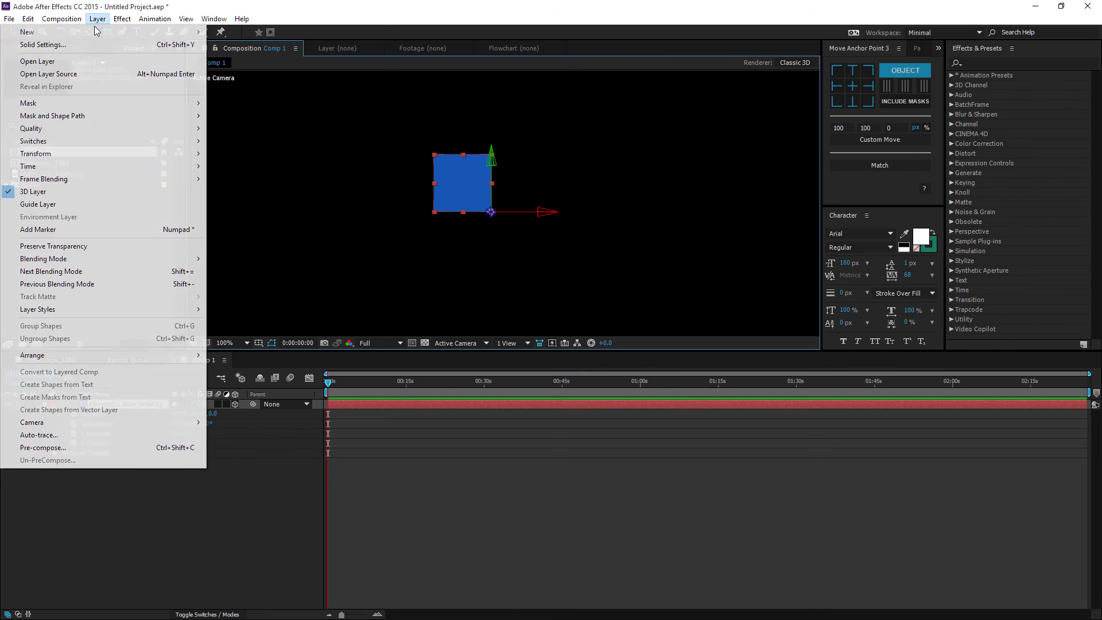
pyautogui.moveTo(148, 33)
pyautogui.click(242, 70)
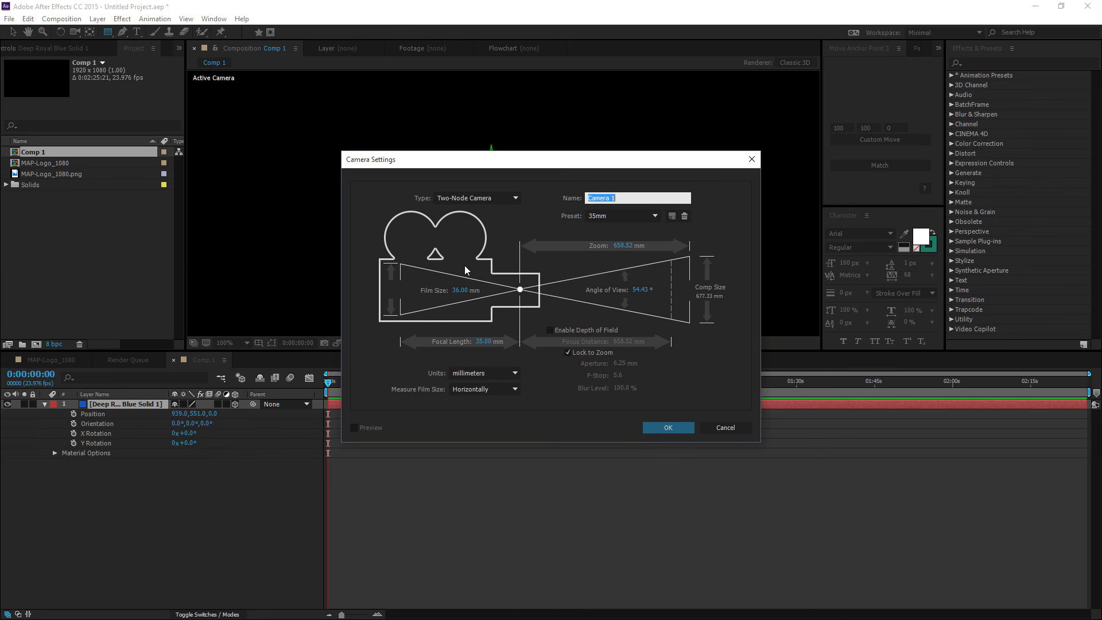
pyautogui.click(661, 428)
# Step: Select the 3D square's layer and custom-move its anchor point to X 100, Y 100, Z 100 px
pyautogui.press('c')
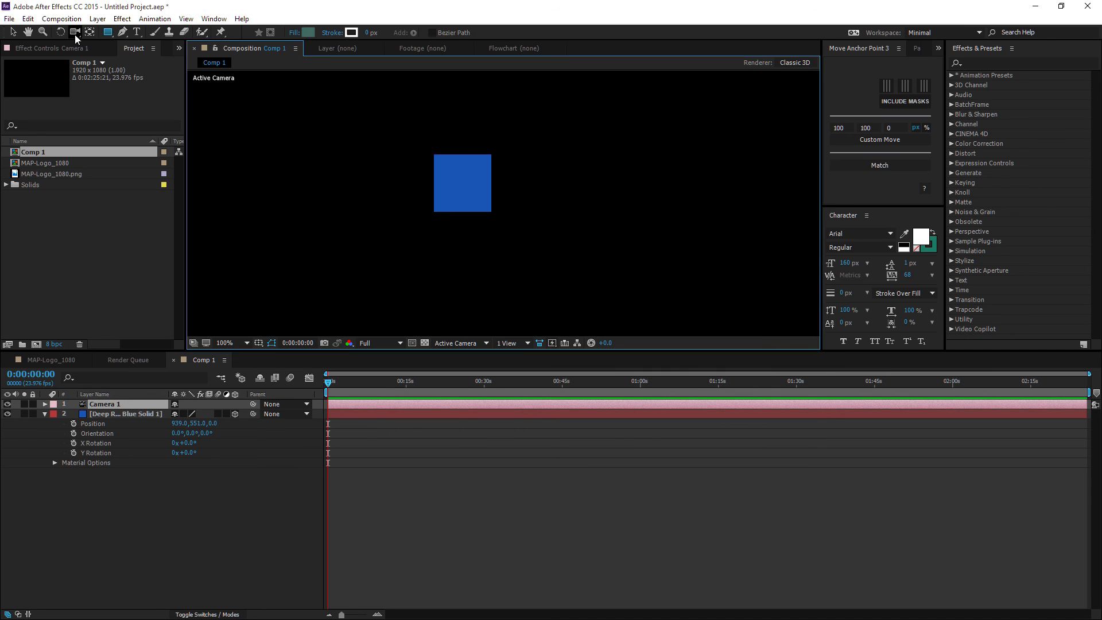
pyautogui.moveTo(453, 250); pyautogui.dragTo(534, 276)
pyautogui.click(122, 414)
pyautogui.click(883, 128)
pyautogui.moveTo(882, 125); pyautogui.dragTo(856, 123)
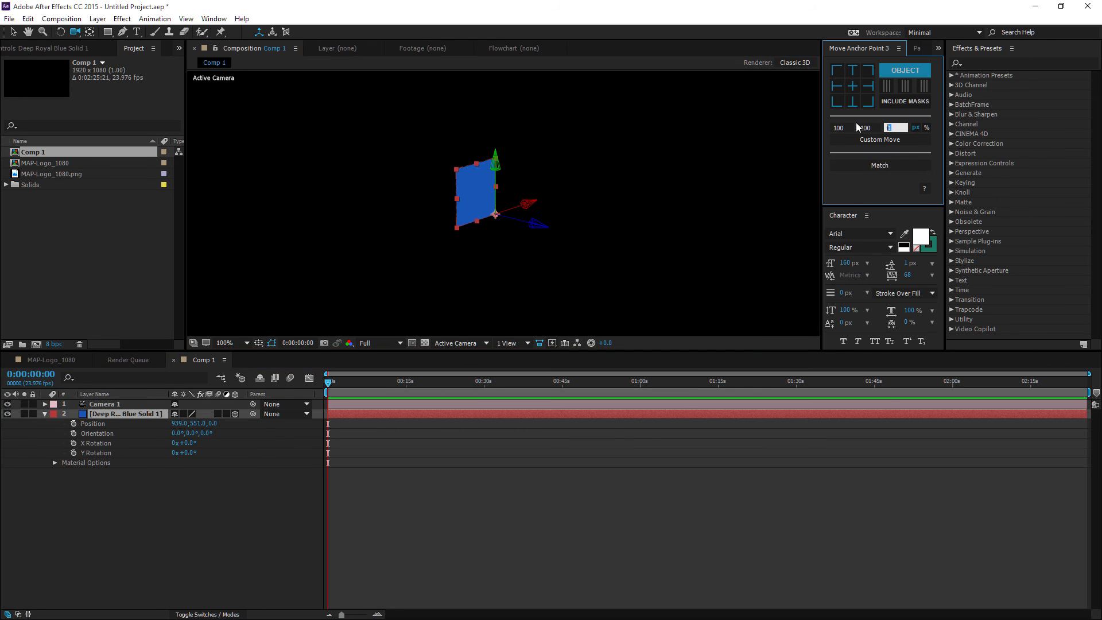
pyautogui.click(863, 142)
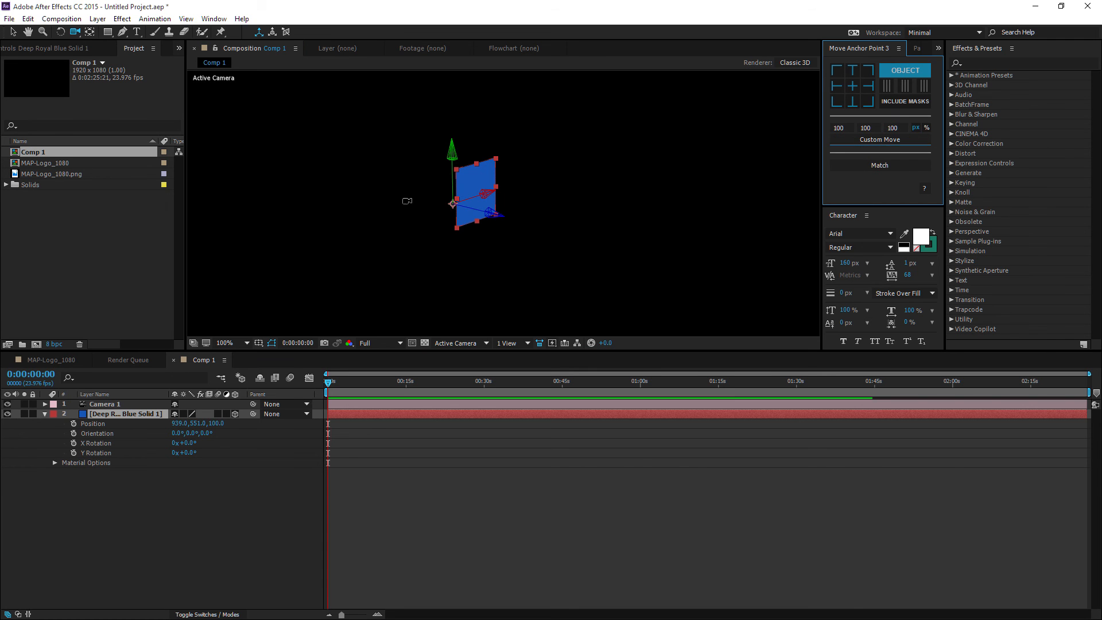
pyautogui.click(471, 229)
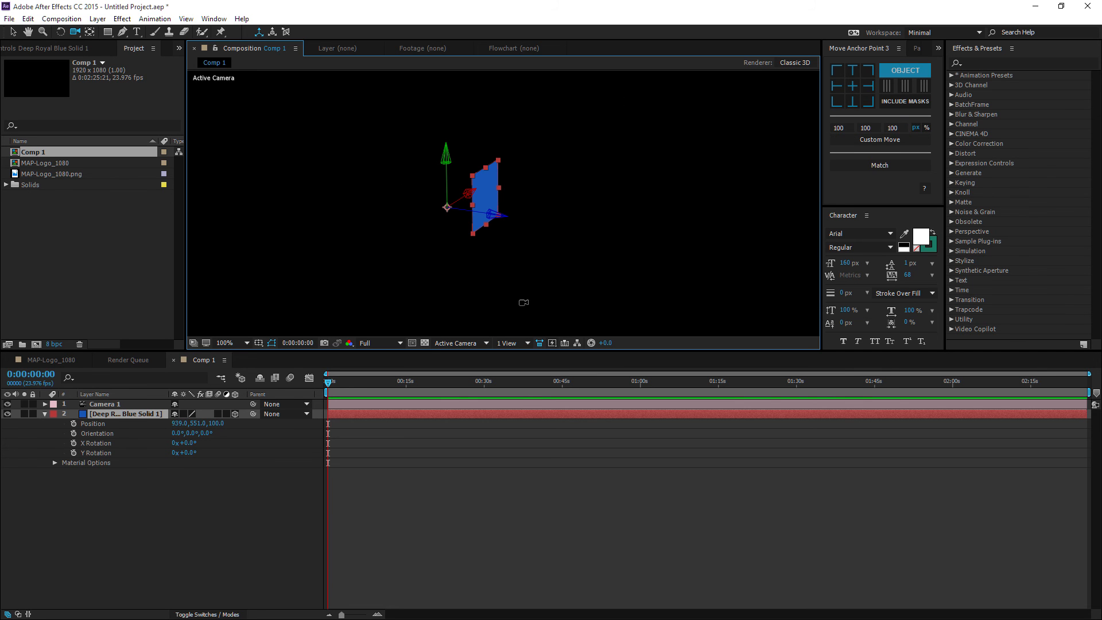
# Step: Turn off the square's 3D switch and delete Camera 1
pyautogui.click(235, 414)
pyautogui.click(119, 403)
pyautogui.press('Delete')
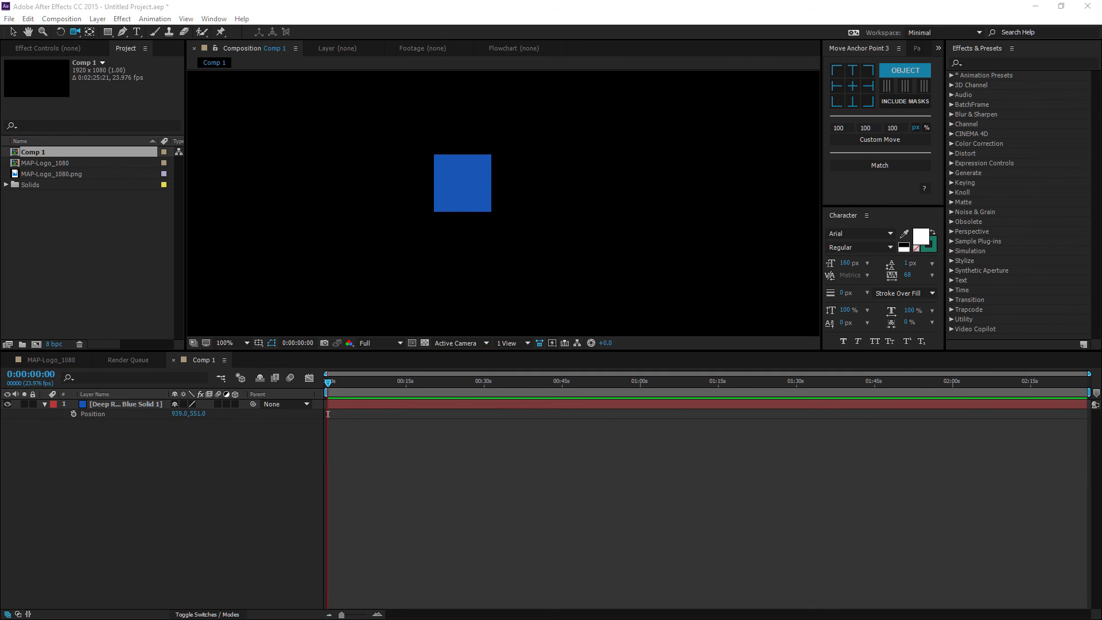
# Step: Duplicate the blue square, reorder the two layers and move one square to the right of the other
pyautogui.click(113, 405)
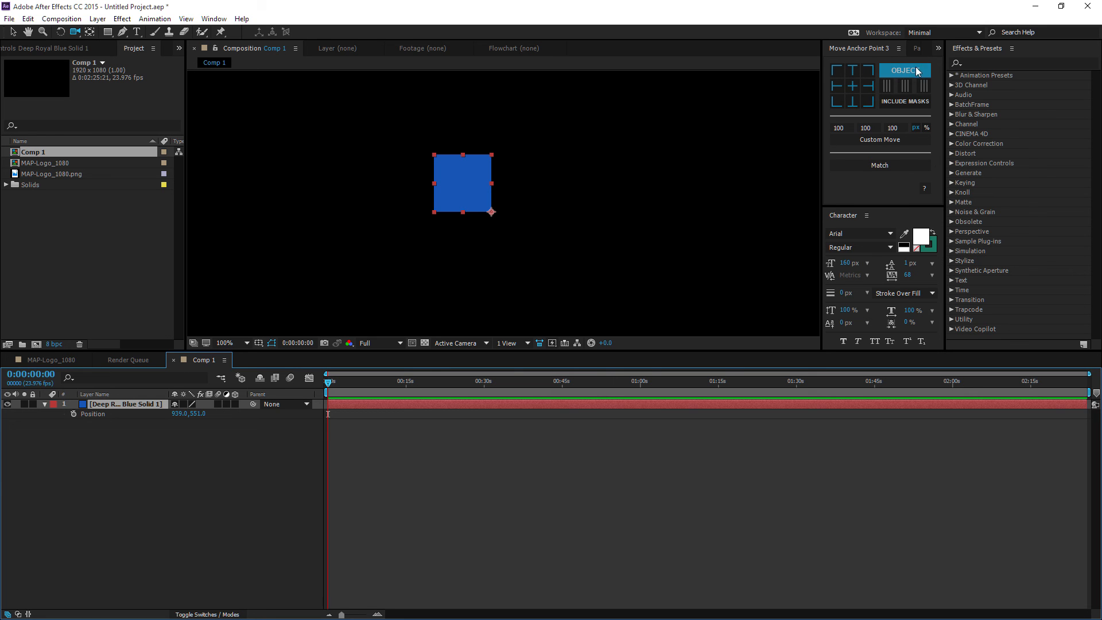
pyautogui.click(853, 104)
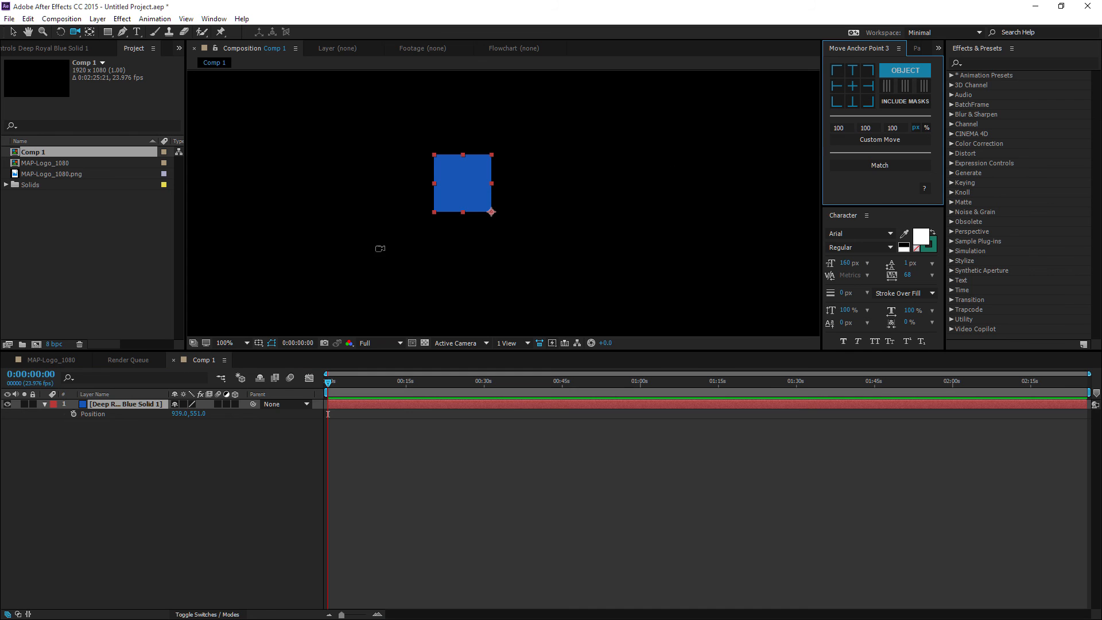
pyautogui.click(126, 404)
pyautogui.hotkey('ctrl', 'd')
pyautogui.moveTo(139, 408); pyautogui.dragTo(140, 439)
pyautogui.press('v')
pyautogui.moveTo(471, 194); pyautogui.dragTo(647, 198)
# Step: Select both squares and custom-move their anchor points in Selection mode to X 100, Y 100, Z 0 px
pyautogui.moveTo(135, 454); pyautogui.dragTo(113, 404)
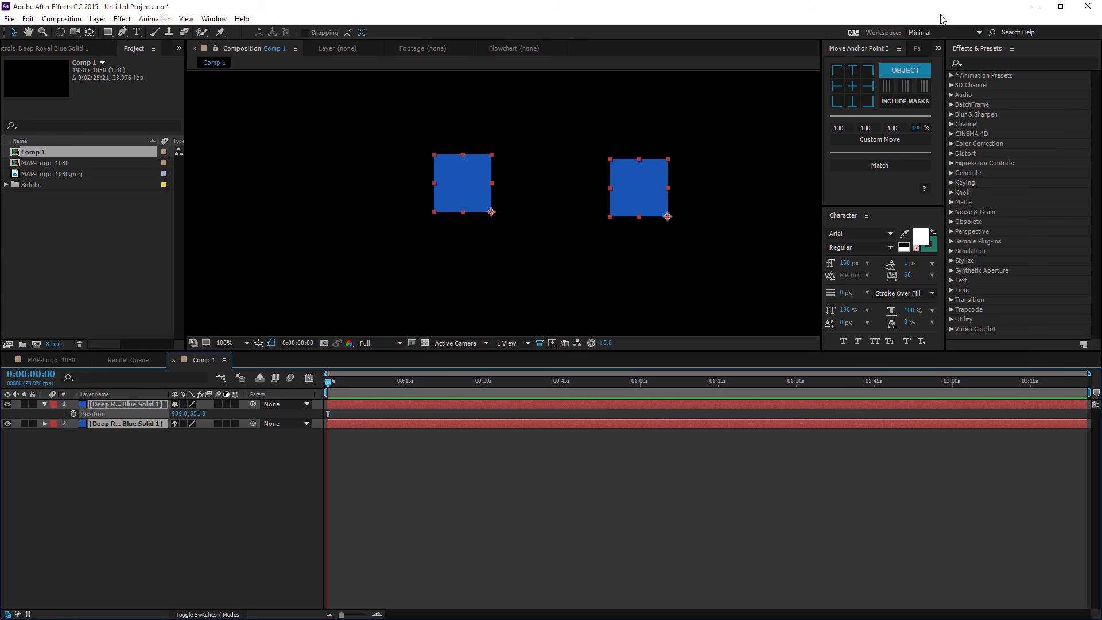
pyautogui.click(919, 69)
pyautogui.click(904, 94)
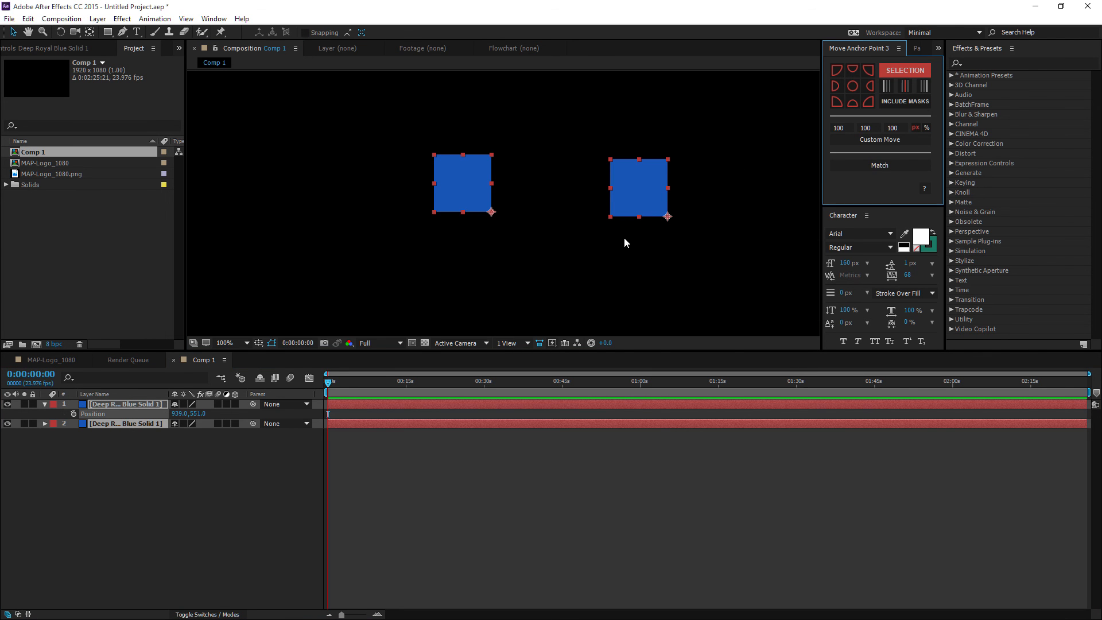
pyautogui.click(885, 128)
pyautogui.click(856, 220)
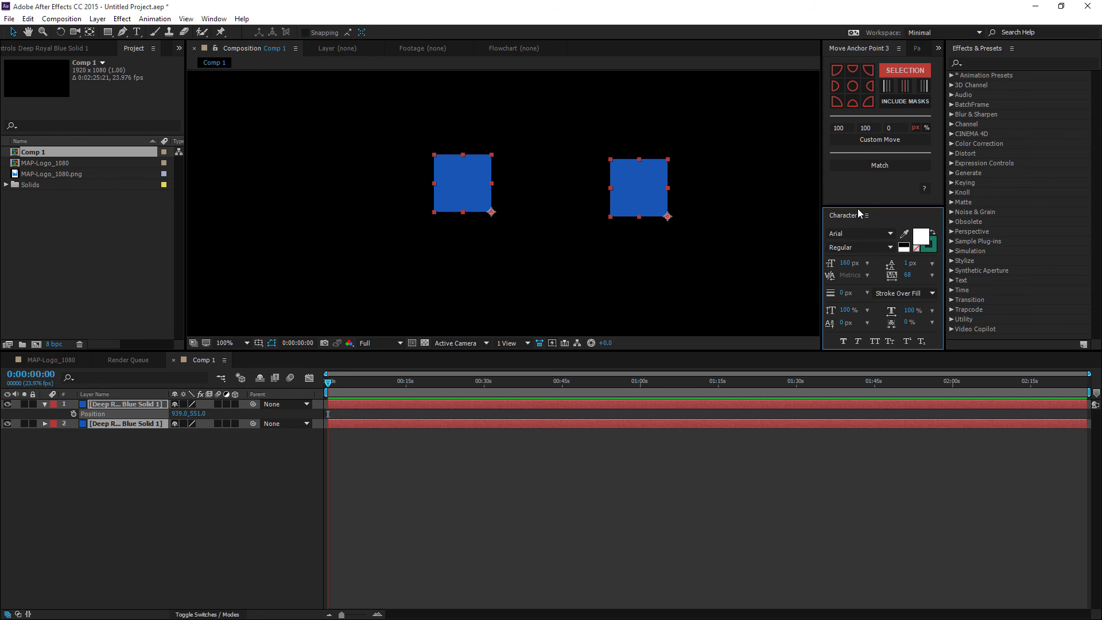
pyautogui.click(871, 140)
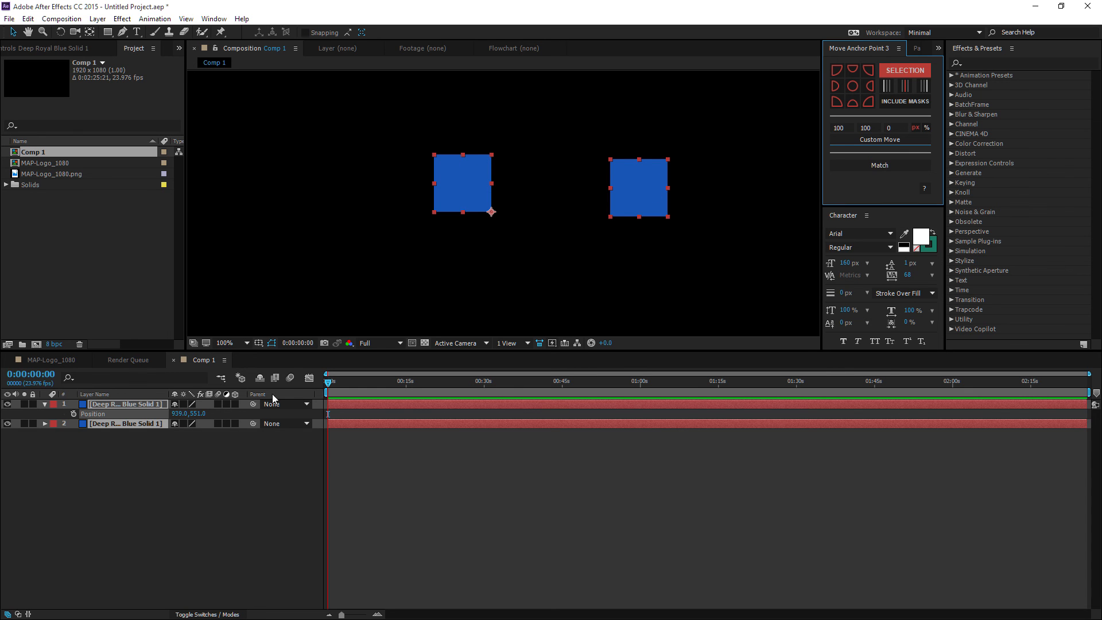
# Step: Move the right-hand square upward and apply the same Selection-mode custom move to both squares again
pyautogui.click(134, 433)
pyautogui.click(150, 424)
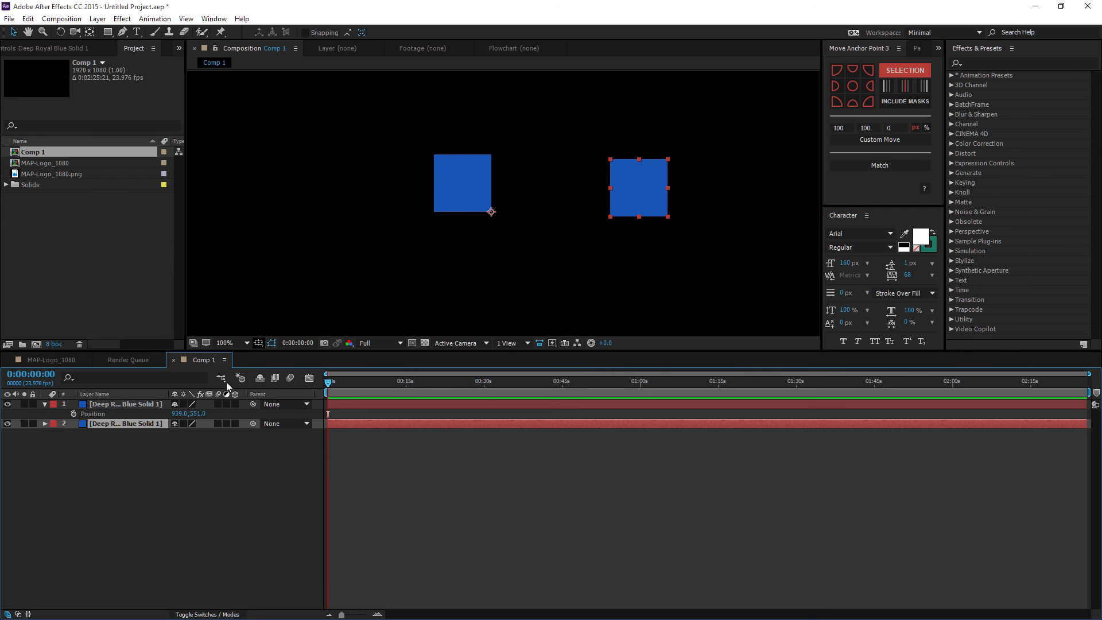
pyautogui.moveTo(639, 181); pyautogui.dragTo(639, 126)
pyautogui.moveTo(174, 461); pyautogui.dragTo(145, 406)
pyautogui.click(866, 142)
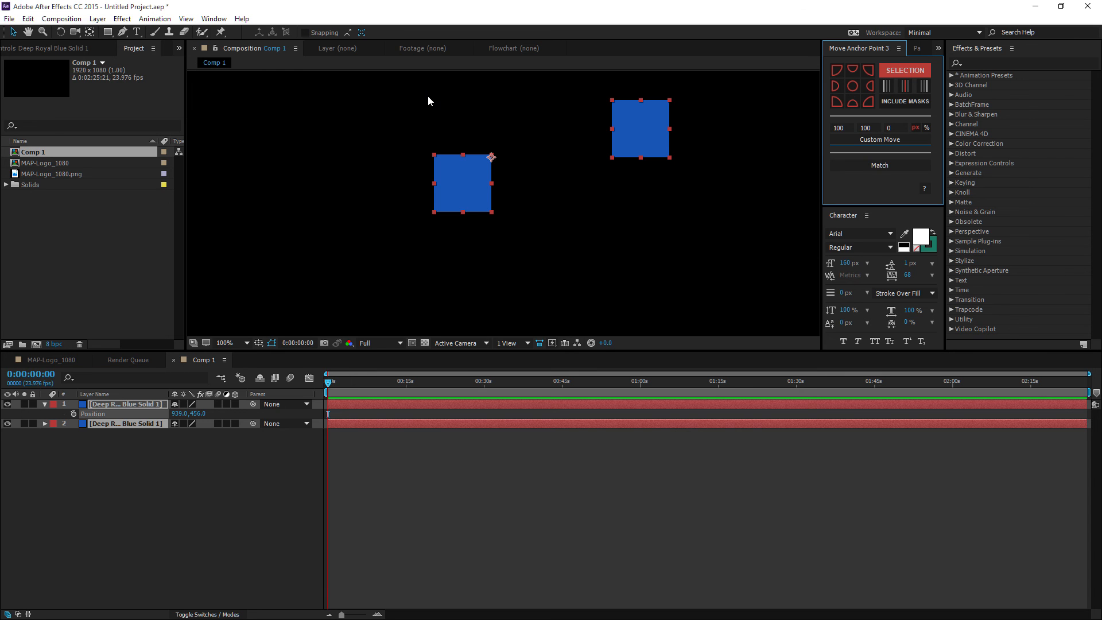
# Step: Switch the anchor mode to Composition and custom-move both anchor points to X 100, Y 100 px
pyautogui.click(901, 71)
pyautogui.click(901, 102)
pyautogui.press(',')
pyautogui.scroll(2, 473, 164)
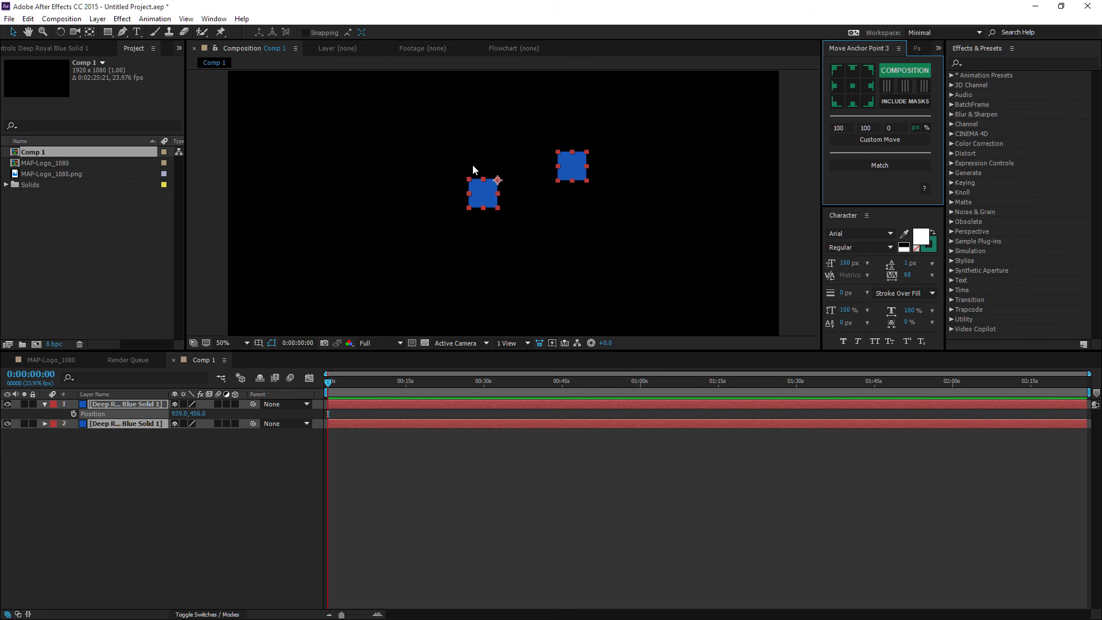
pyautogui.scroll(-1, 473, 164)
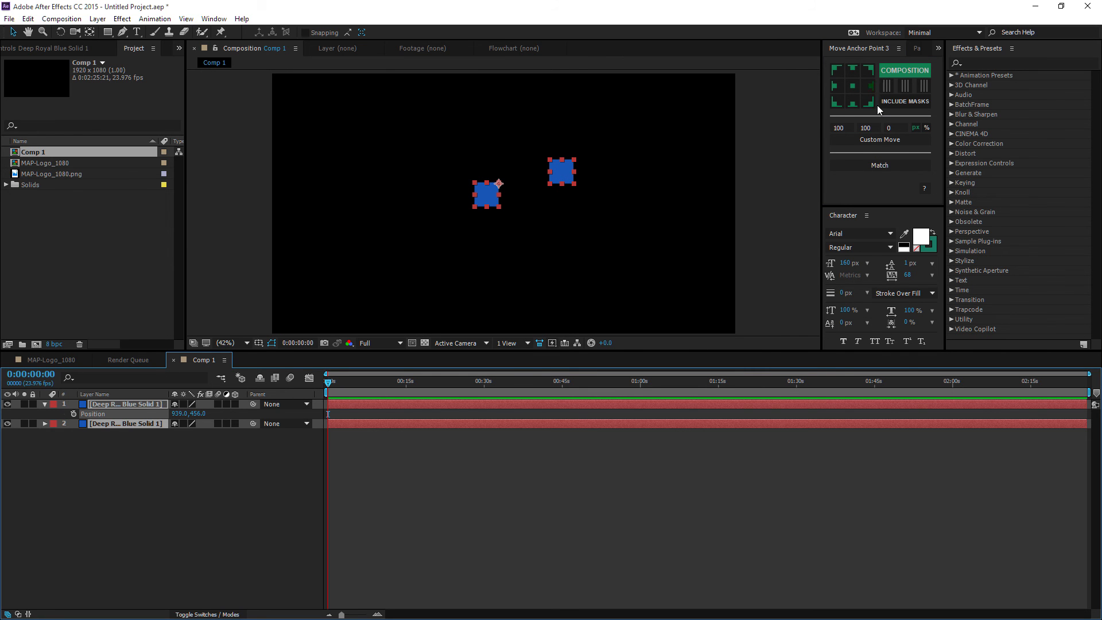
pyautogui.click(879, 140)
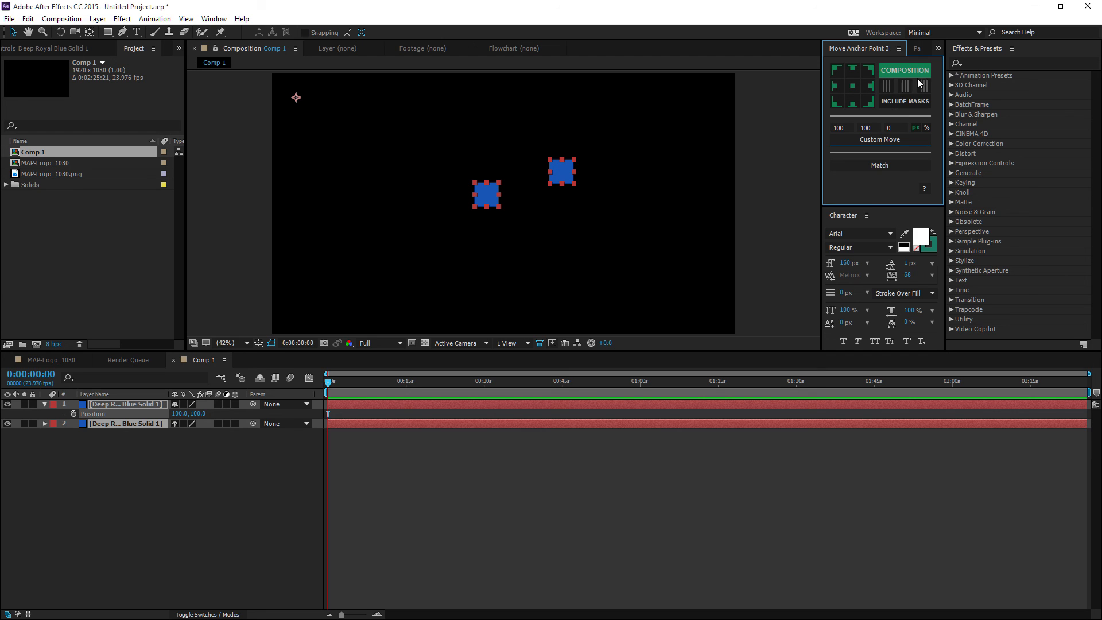
# Step: Custom-move both squares' anchor points in Composition mode to X 50 %, Y 50 %
pyautogui.click(841, 128)
pyautogui.click(840, 128)
pyautogui.write('50')
pyautogui.press('Tab')
pyautogui.write('50')
pyautogui.click(880, 139)
# Step: Select both squares, switch the mode back to Object and centre each anchor point on its own square
pyautogui.moveTo(160, 448); pyautogui.dragTo(112, 403)
pyautogui.click(905, 71)
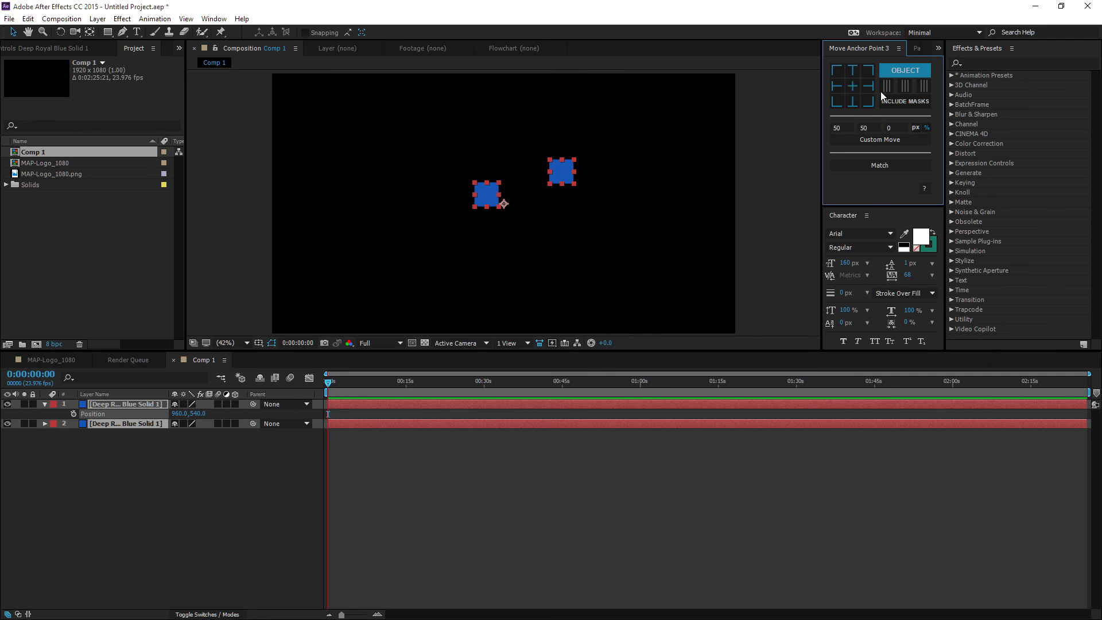
pyautogui.click(856, 86)
# Step: Duplicate the second square layer twelve times
pyautogui.click(134, 496)
pyautogui.click(111, 423)
pyautogui.hotkey('ctrl', 'd')
pyautogui.hotkey('ctrl', 'd')
pyautogui.hotkey('ctrl', 'd')
pyautogui.hotkey('ctrl', 'd')
pyautogui.hotkey('ctrl', 'd')
pyautogui.hotkey('ctrl', 'd')
pyautogui.hotkey('ctrl', 'd')
pyautogui.hotkey('ctrl', 'd')
pyautogui.hotkey('ctrl', 'd')
pyautogui.hotkey('ctrl', 'd')
pyautogui.hotkey('ctrl', 'd')
pyautogui.hotkey('ctrl', 'd')
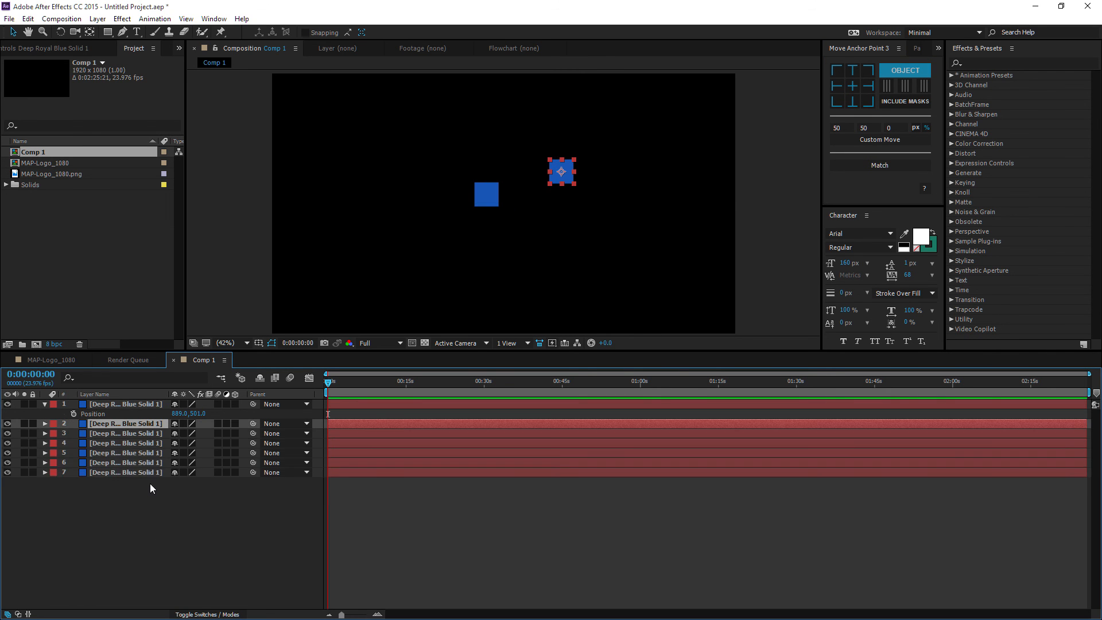
# Step: Spread the stacked square copies out around the central square across the composition
pyautogui.moveTo(561, 180); pyautogui.dragTo(519, 123)
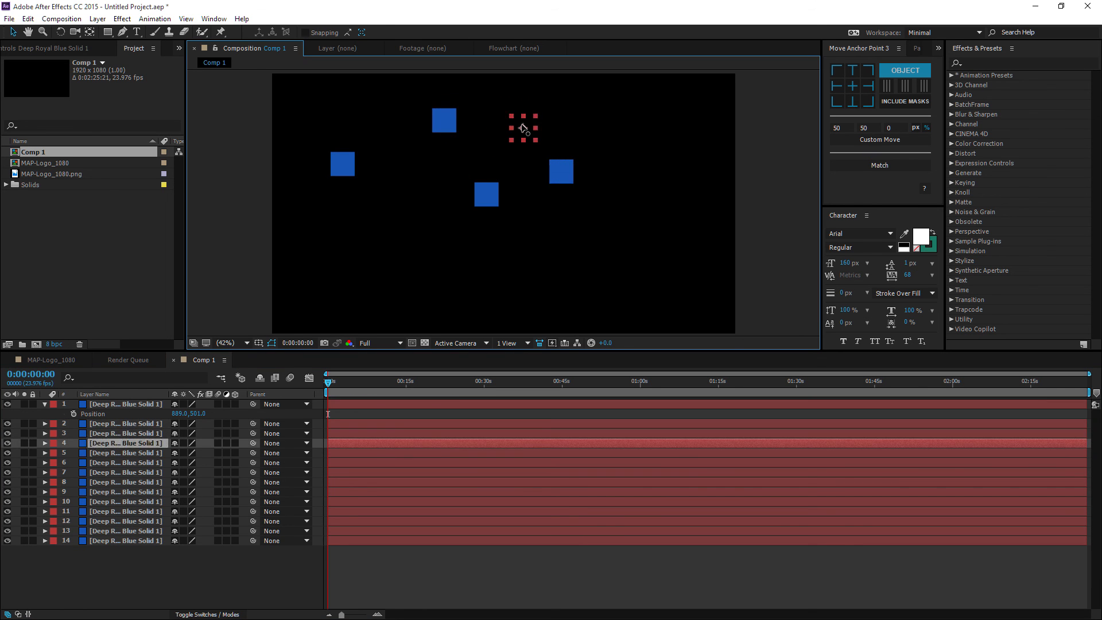
pyautogui.click(562, 173)
pyautogui.moveTo(566, 177); pyautogui.dragTo(610, 122)
pyautogui.click(567, 168)
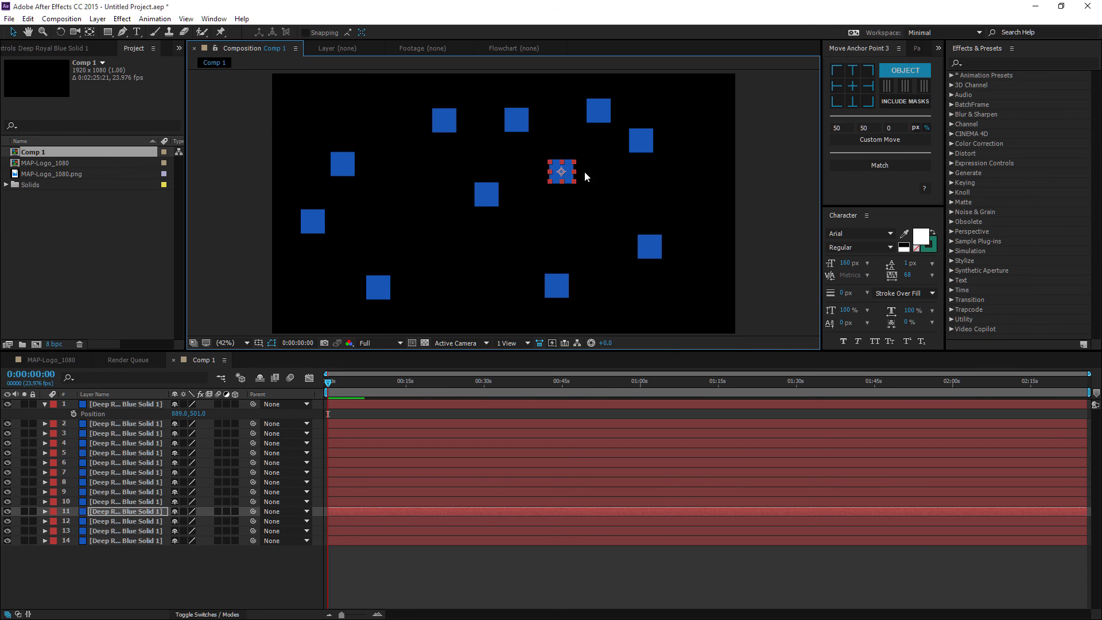
pyautogui.moveTo(563, 177); pyautogui.dragTo(467, 302)
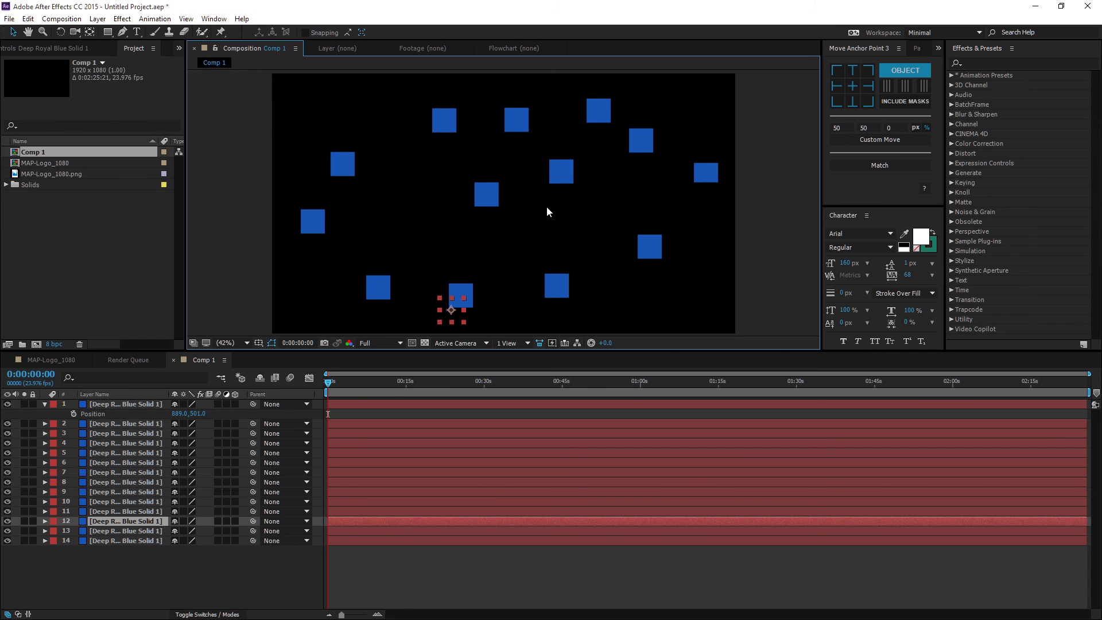
pyautogui.moveTo(568, 174); pyautogui.dragTo(657, 198)
pyautogui.moveTo(563, 172); pyautogui.dragTo(378, 206)
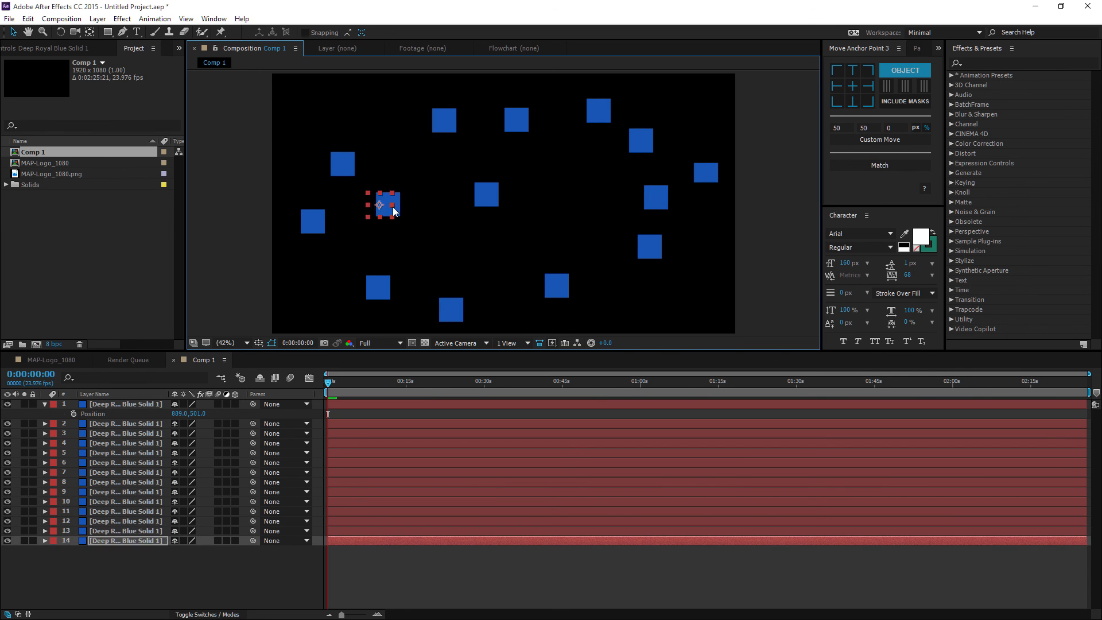
# Step: Select the surrounding square layers, add the central square's layer last, and match all their anchor points to the central square's
pyautogui.click(487, 196)
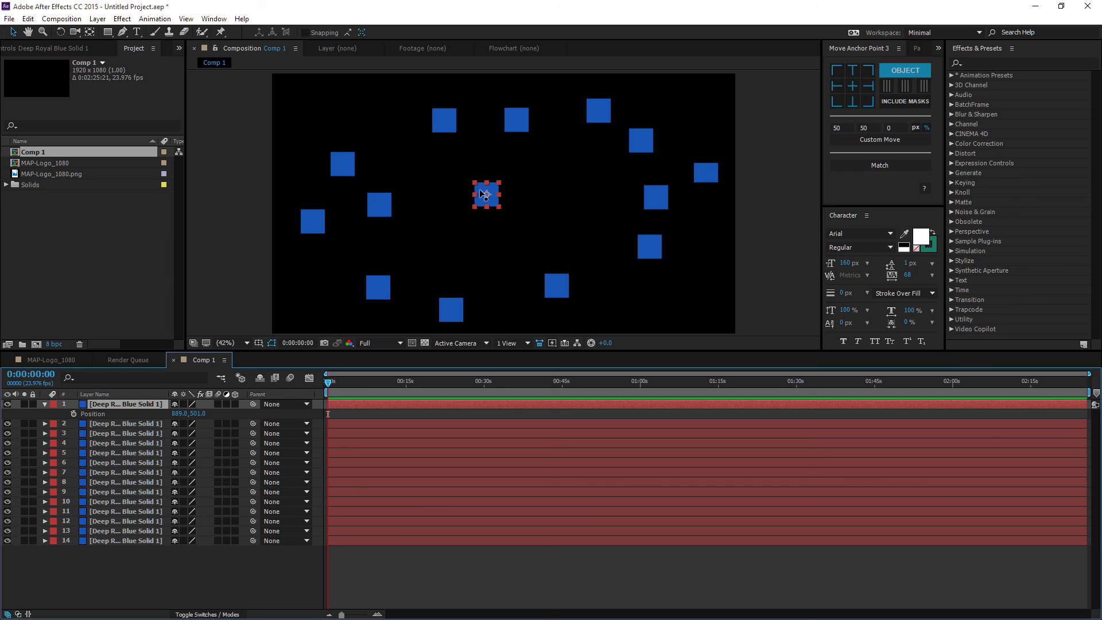
pyautogui.click(146, 556)
pyautogui.click(137, 539)
pyautogui.keyDown('shift'); pyautogui.click(131, 423); pyautogui.keyUp('shift')
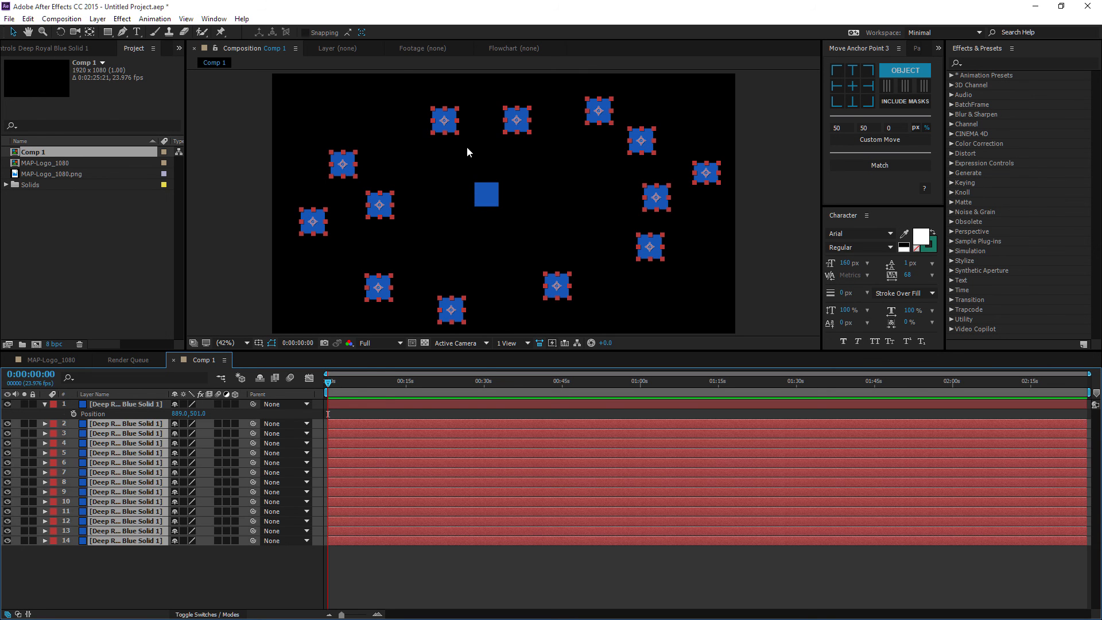
pyautogui.keyDown('shift'); pyautogui.click(132, 402); pyautogui.keyUp('shift')
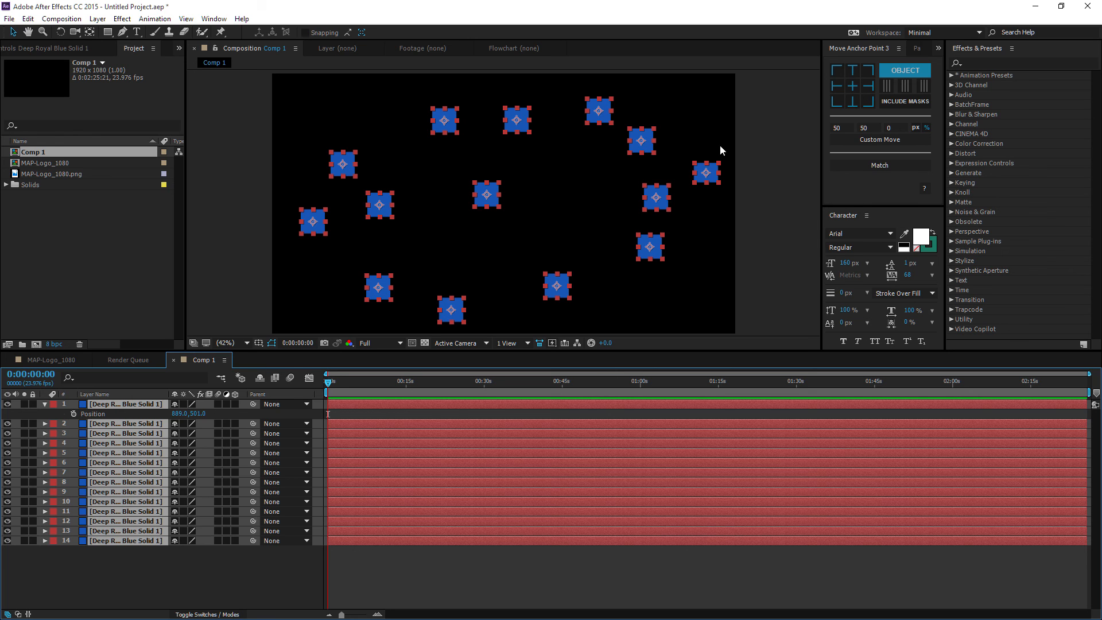
pyautogui.click(873, 167)
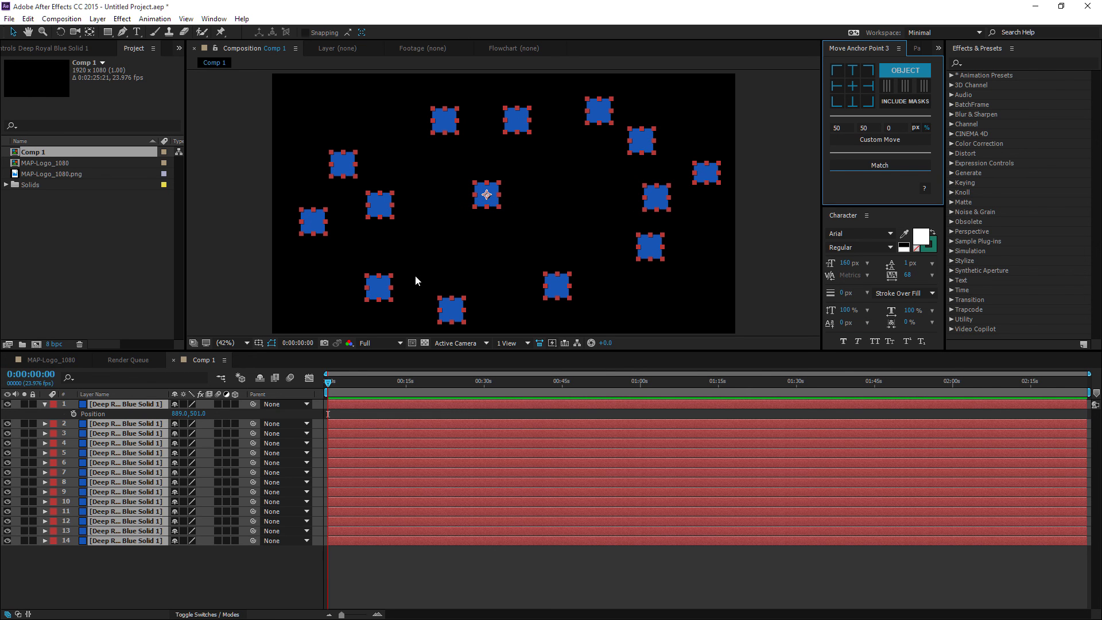
# Step: Step through the surrounding square layers one by one to check where each anchor point sits
pyautogui.click(142, 425)
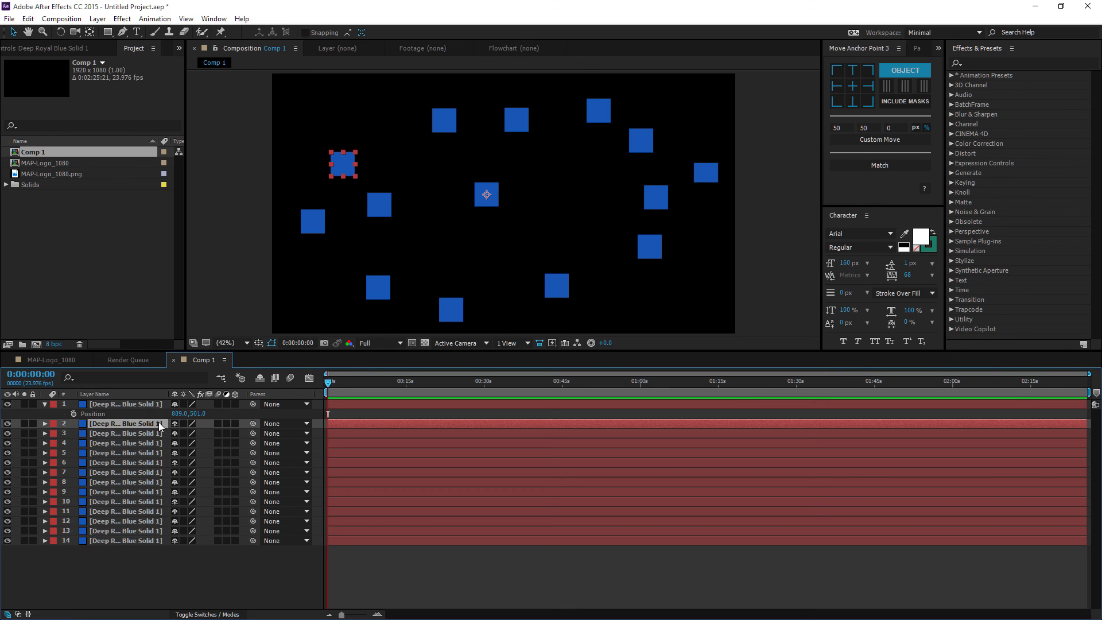
pyautogui.click(135, 436)
pyautogui.hotkey('ctrl', 'Down')
pyautogui.hotkey('ctrl', 'Down')
pyautogui.hotkey('ctrl', 'Down')
pyautogui.hotkey('ctrl', 'Down')
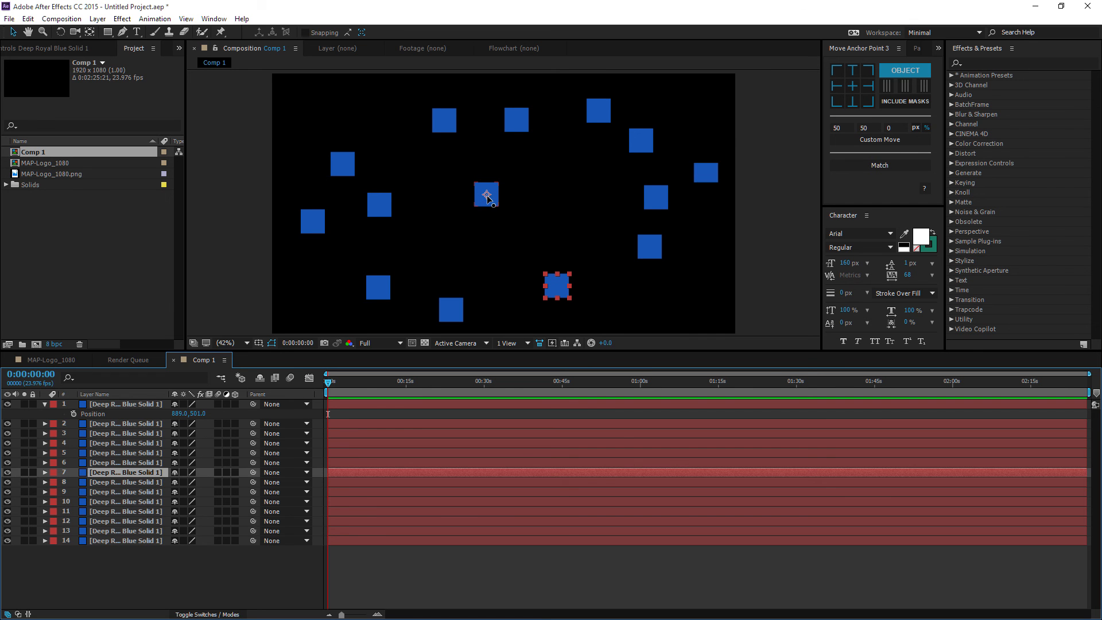
pyautogui.hotkey('ctrl', 'Down')
pyautogui.hotkey('ctrl', 'Down')
pyautogui.hotkey('ctrl', 'Down')
pyautogui.hotkey('ctrl', 'Down')
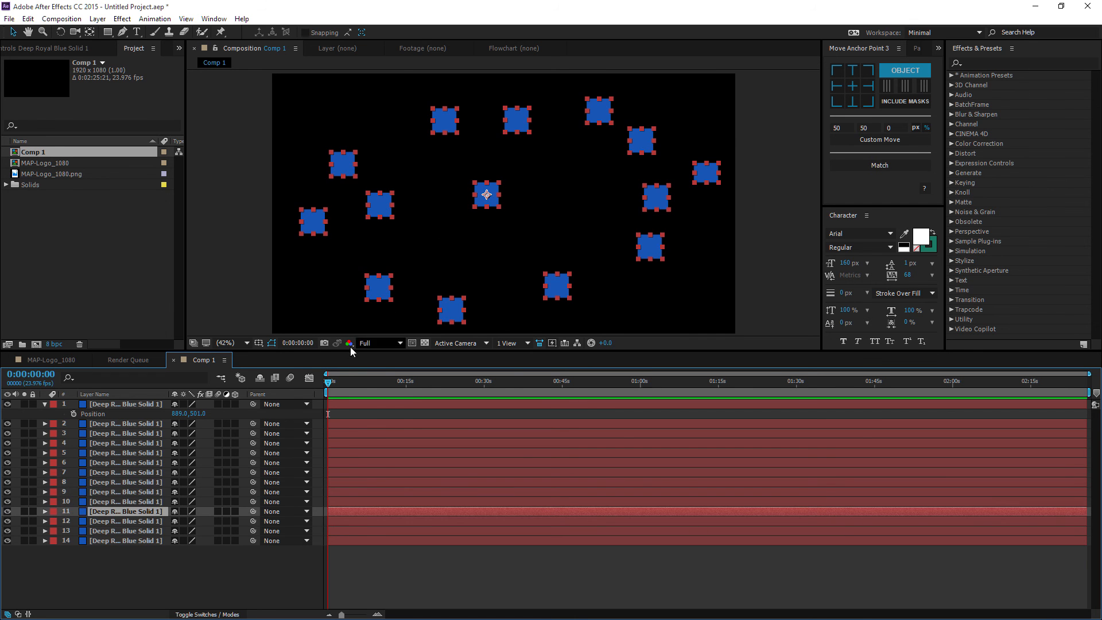
# Step: Try rotating all the square layers together around their shared anchor point, then undo the rotation
pyautogui.hotkey('ctrl', 'a')
pyautogui.press('r')
pyautogui.moveTo(185, 433)
pyautogui.mouseDown()
pyautogui.moveTo(264, 431)
pyautogui.moveTo(171, 433)
pyautogui.moveTo(190, 433)
pyautogui.mouseUp()
pyautogui.hotkey('ctrl', 'z')
pyautogui.hotkey('ctrl', 'z')
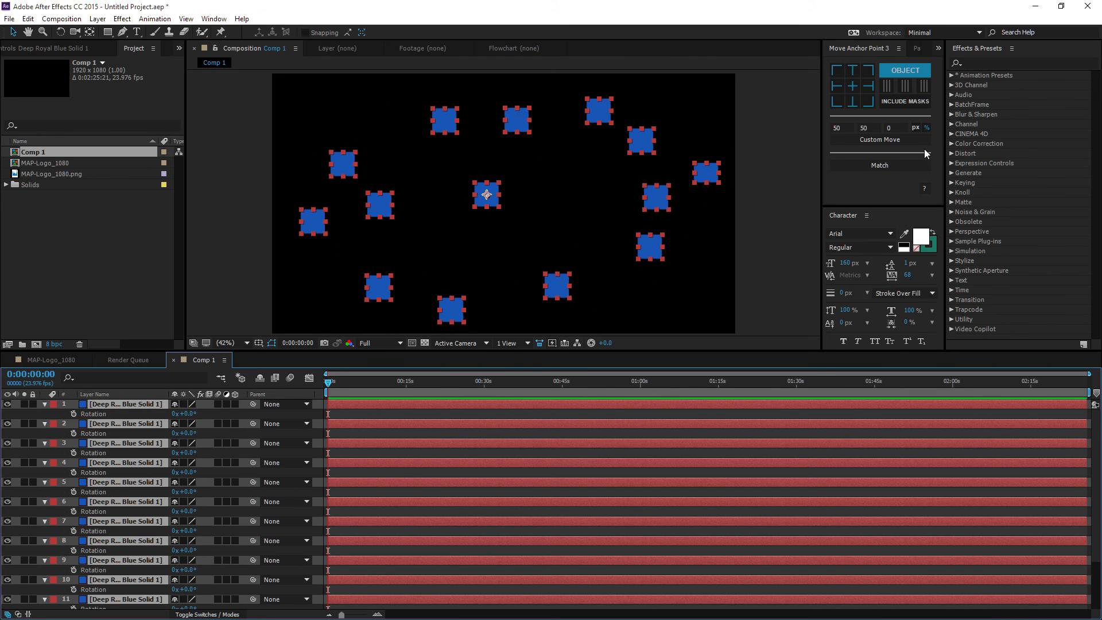
# Step: Switch the Move Anchor Point mode from Object to Selection and close the mode list
pyautogui.click(910, 73)
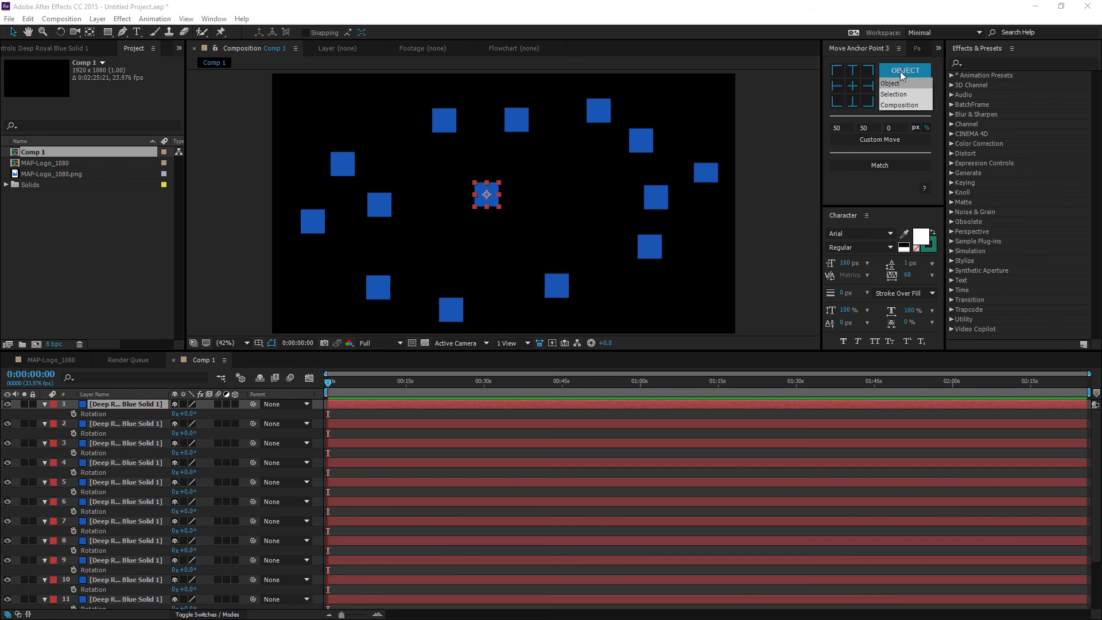
pyautogui.click(904, 92)
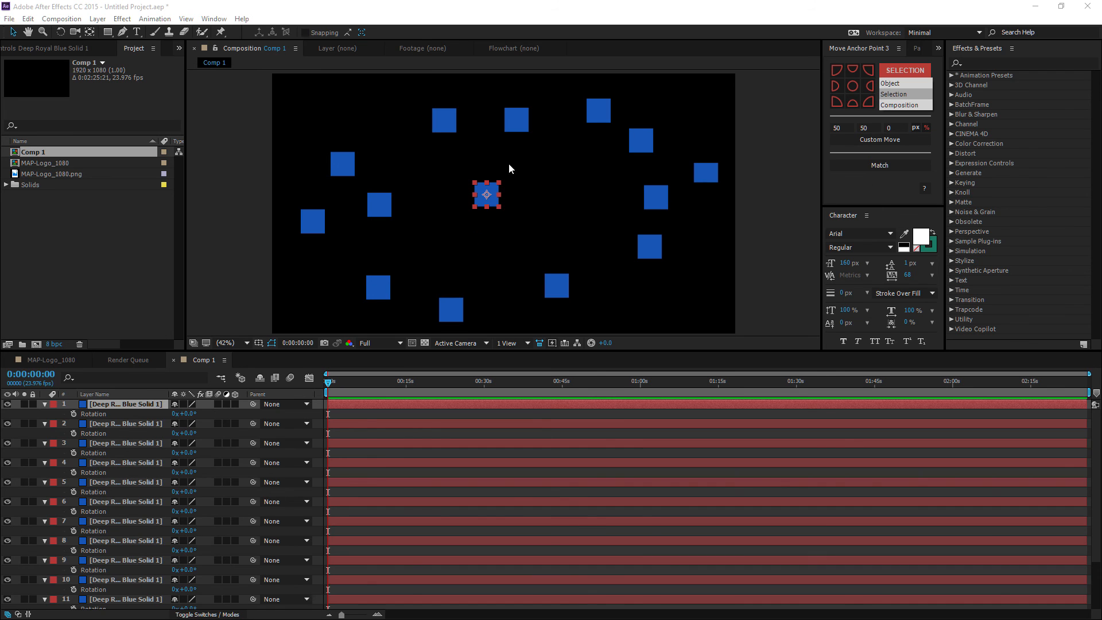
pyautogui.click(878, 192)
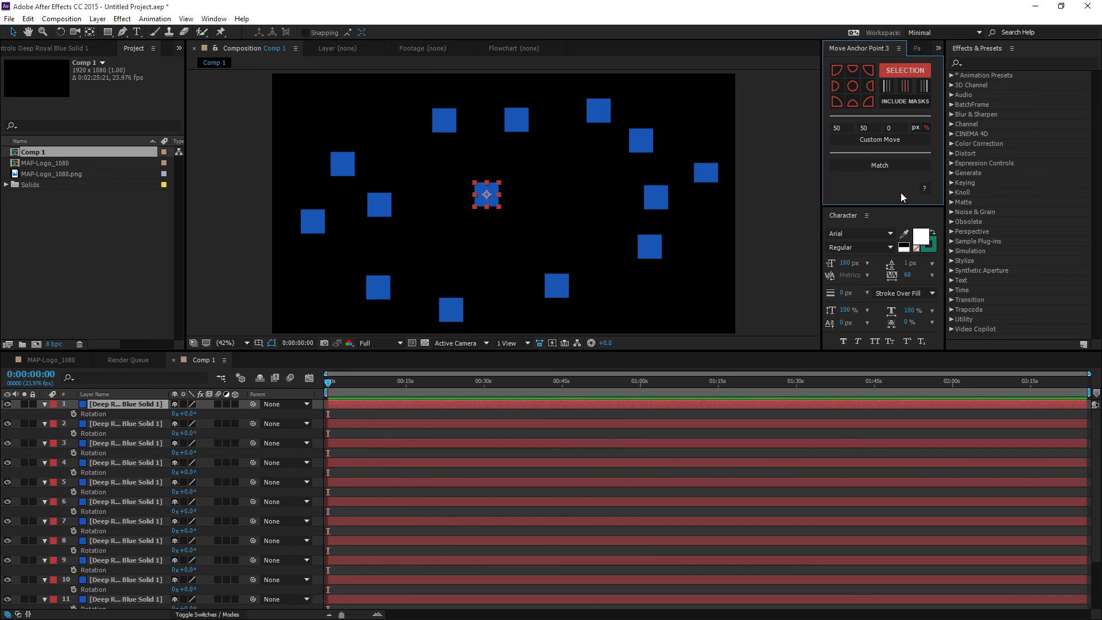